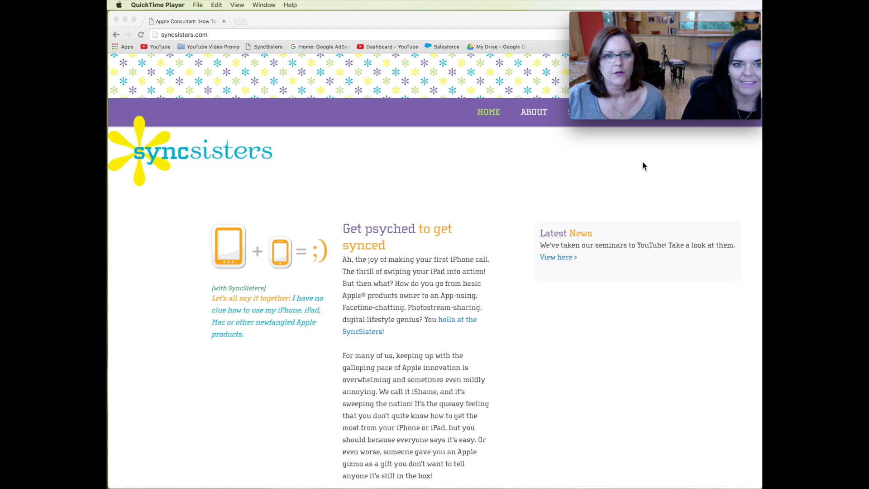
- Open Google Drive at drive.google.com in the browser
{"action": "mouse_move", "coordinate": [628, 115]}
{"action": "left_click_drag", "start_coordinate": [627, 114], "coordinate": [826, 117]}
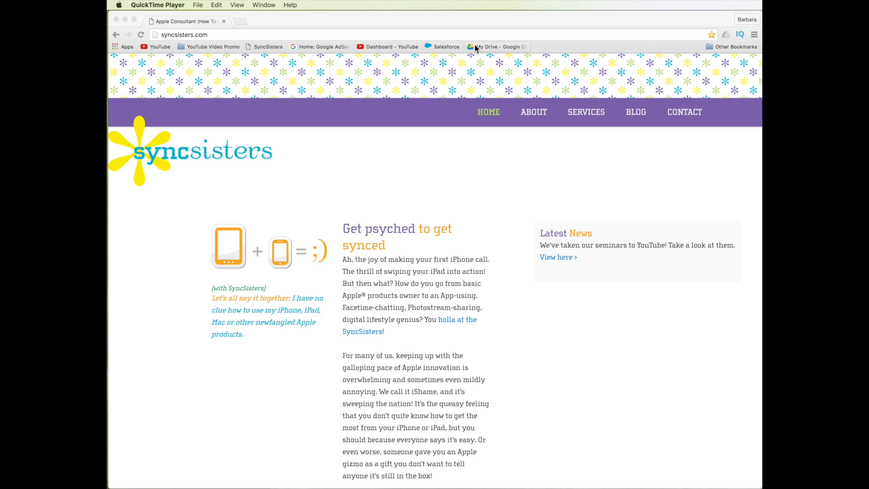
{"action": "left_click", "coordinate": [273, 34]}
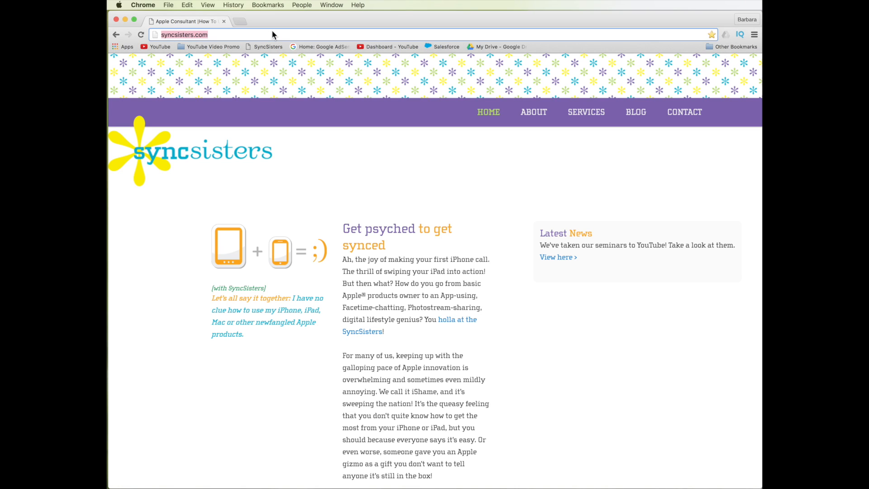
{"action": "type", "text": "drive.google"}
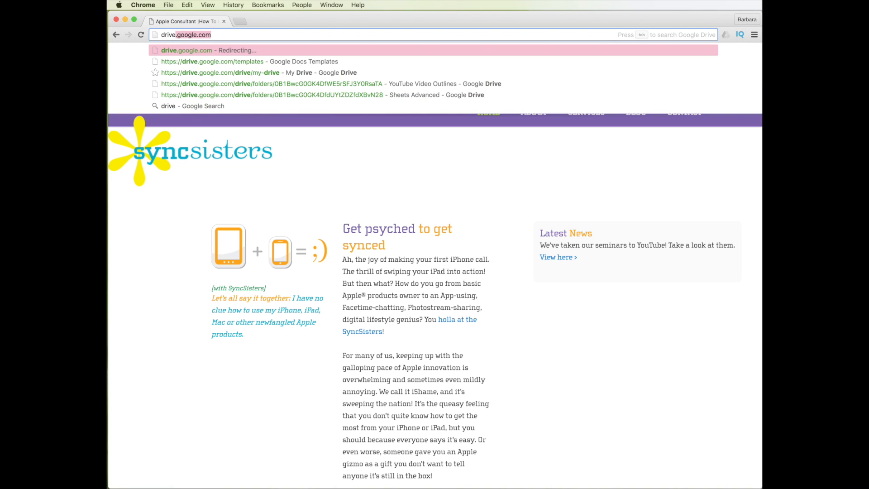
{"action": "key", "text": "Return"}
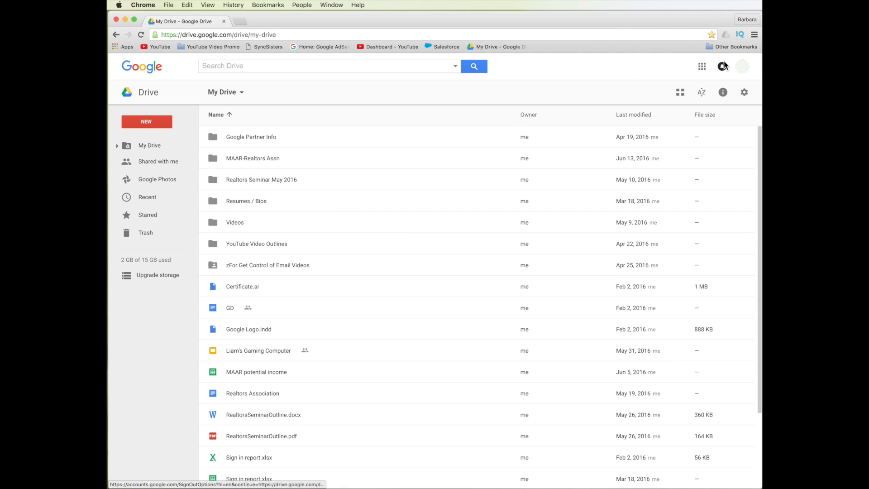
- Open the Classroom Data spreadsheet in the Sheets Advanced folder inside YouTube Video Outlines
{"action": "left_click", "coordinate": [738, 68]}
{"action": "left_click", "coordinate": [739, 67]}
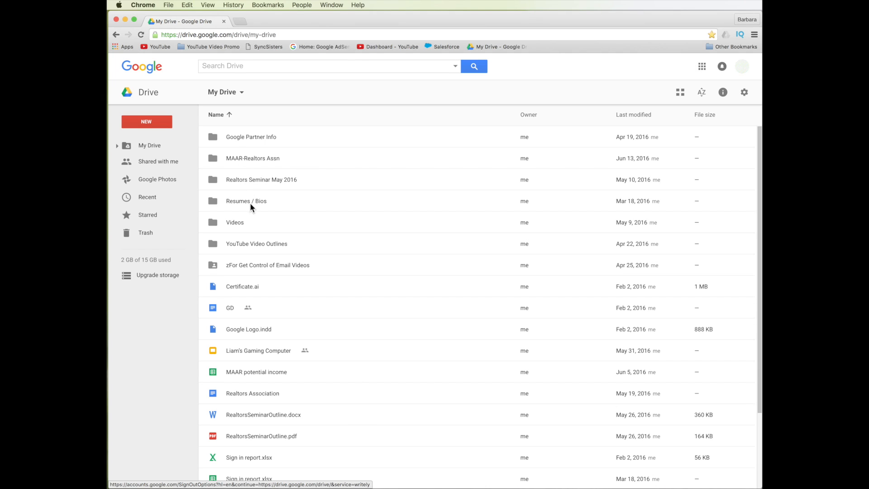
{"action": "double_click", "coordinate": [252, 244]}
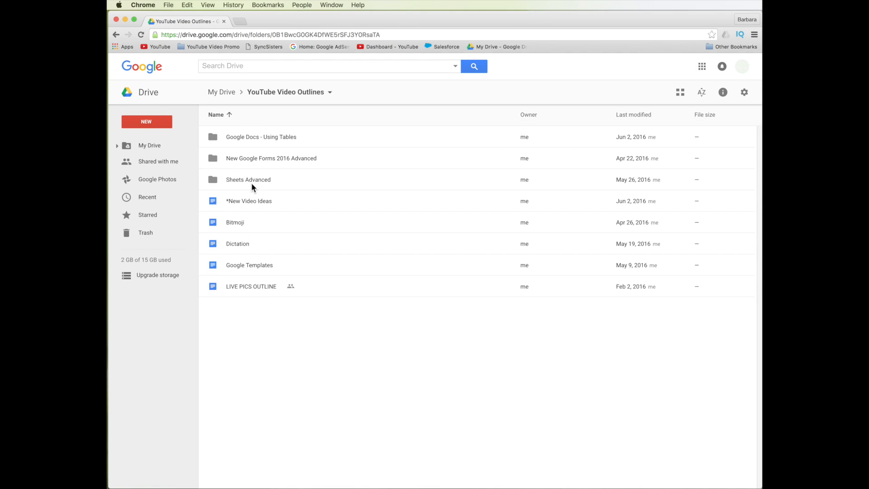
{"action": "double_click", "coordinate": [252, 180]}
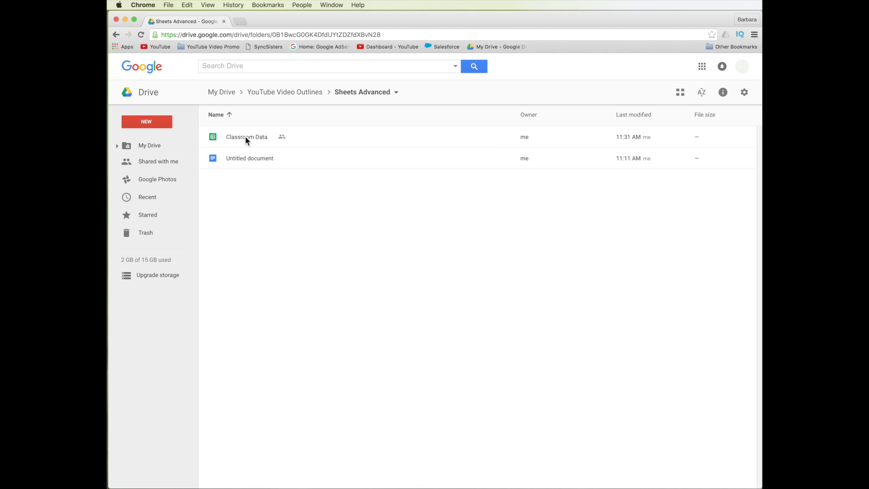
{"action": "double_click", "coordinate": [245, 137]}
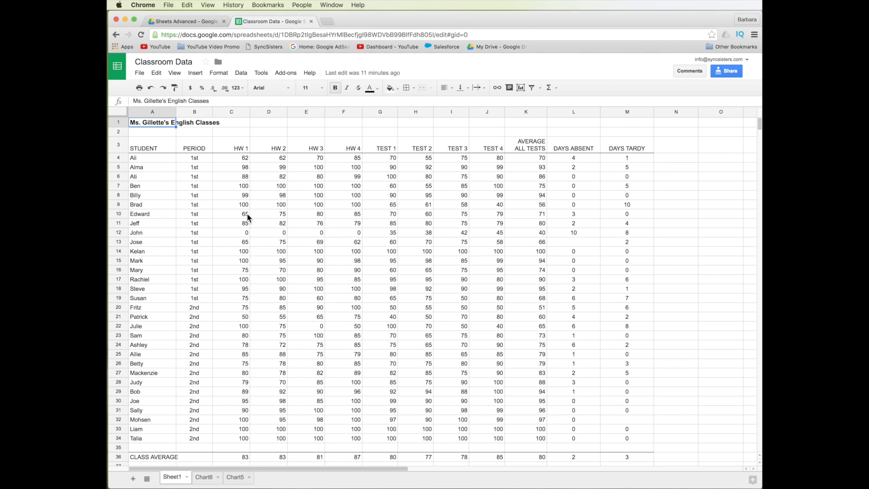
- Start a chart from the student names in A4:A34 and the four test columns in G3:J34, and check its data range
{"action": "left_click", "coordinate": [147, 157]}
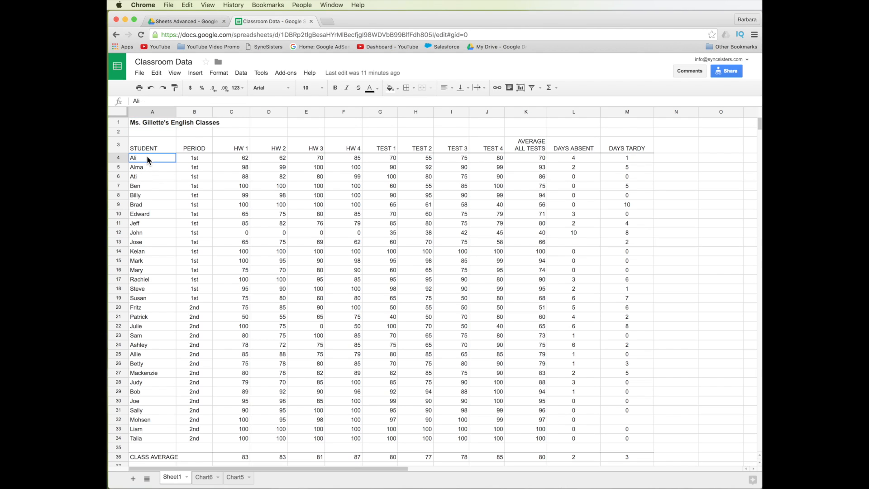
{"action": "left_click_drag", "start_coordinate": [146, 156], "coordinate": [156, 440]}
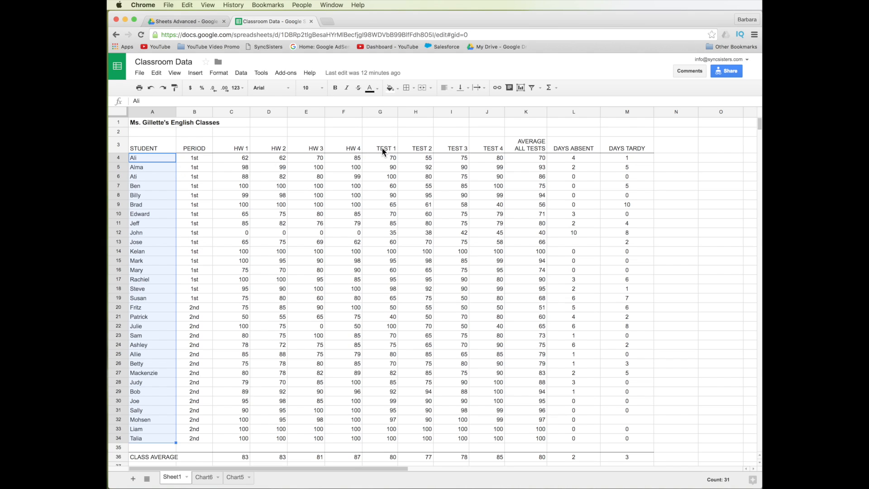
{"action": "left_click_drag", "start_coordinate": [381, 151], "coordinate": [496, 441]}
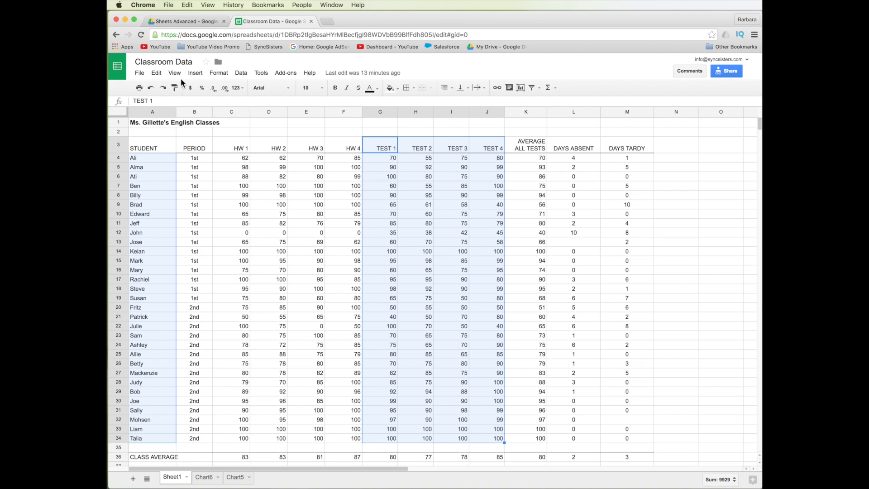
{"action": "left_click", "coordinate": [195, 73]}
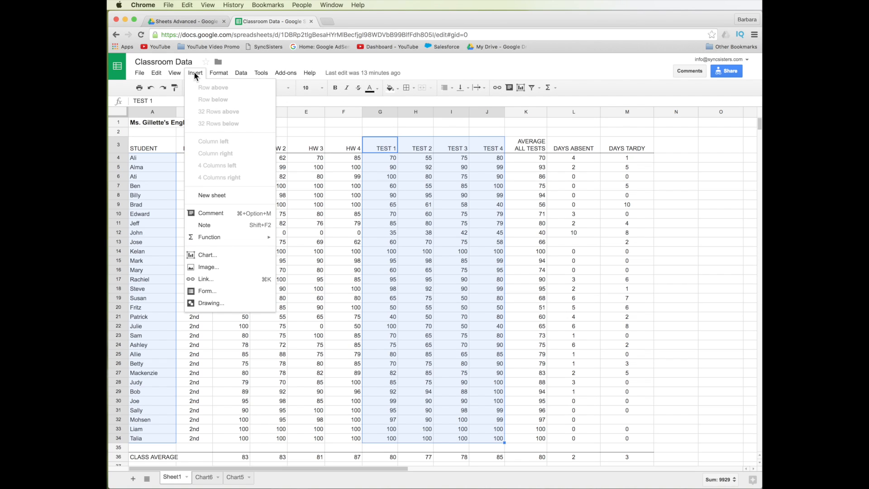
{"action": "left_click", "coordinate": [249, 258]}
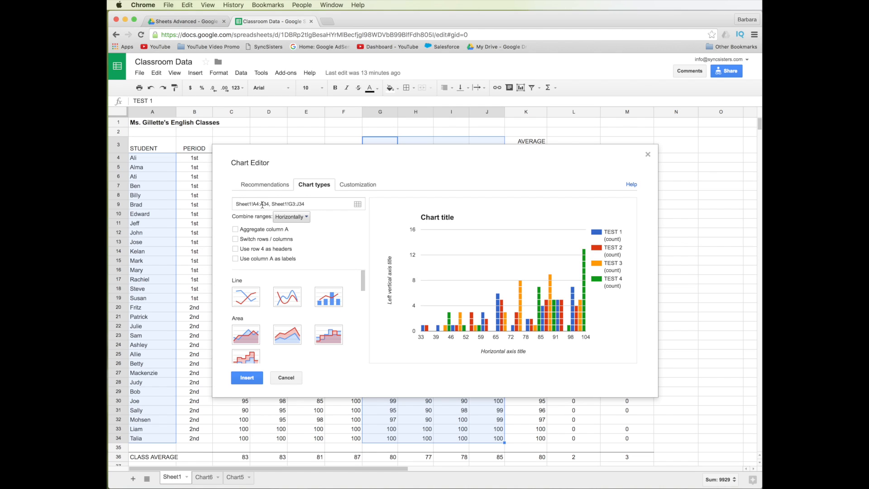
{"action": "left_click_drag", "start_coordinate": [263, 204], "coordinate": [269, 204]}
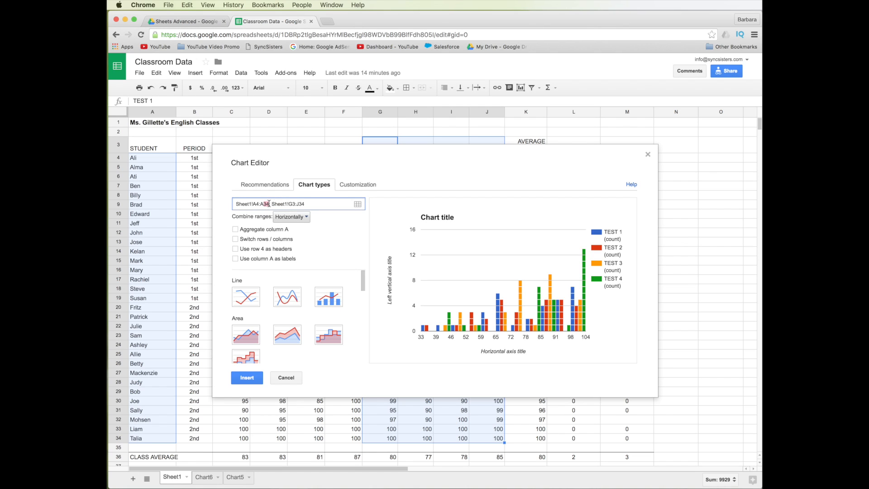
{"action": "left_click", "coordinate": [372, 229]}
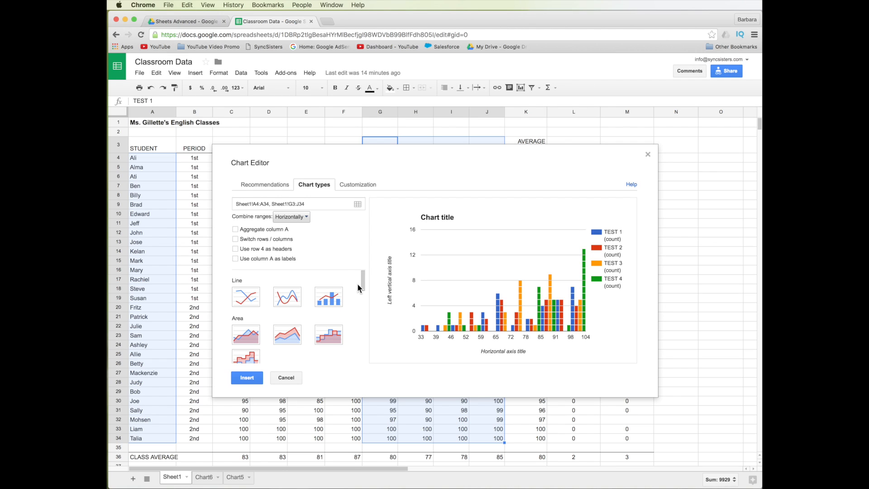
- Preview the test data as column, stacked column, bar, doughnut and 3D pie charts
{"action": "left_click_drag", "start_coordinate": [362, 279], "coordinate": [362, 312]}
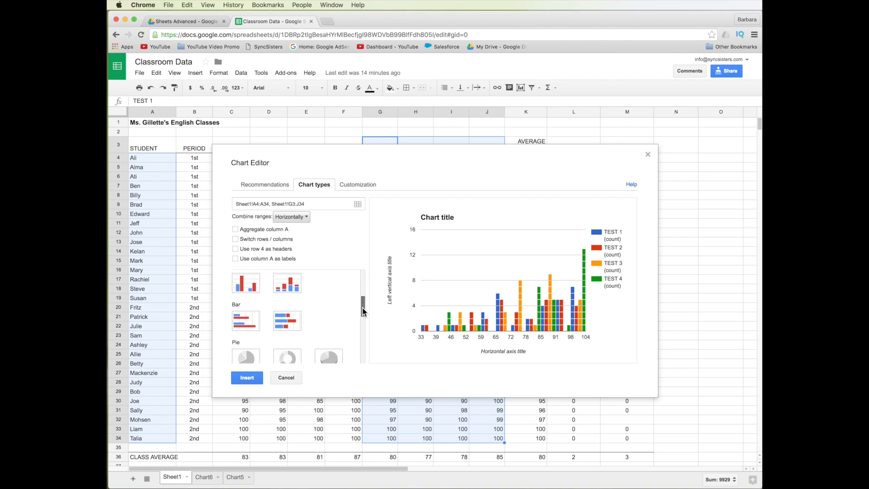
{"action": "left_click", "coordinate": [249, 288]}
{"action": "left_click", "coordinate": [292, 286]}
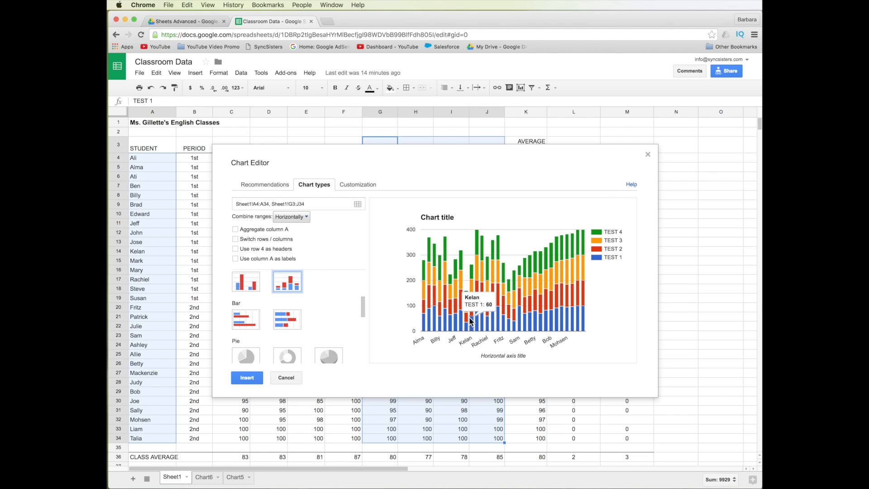
{"action": "left_click", "coordinate": [238, 319]}
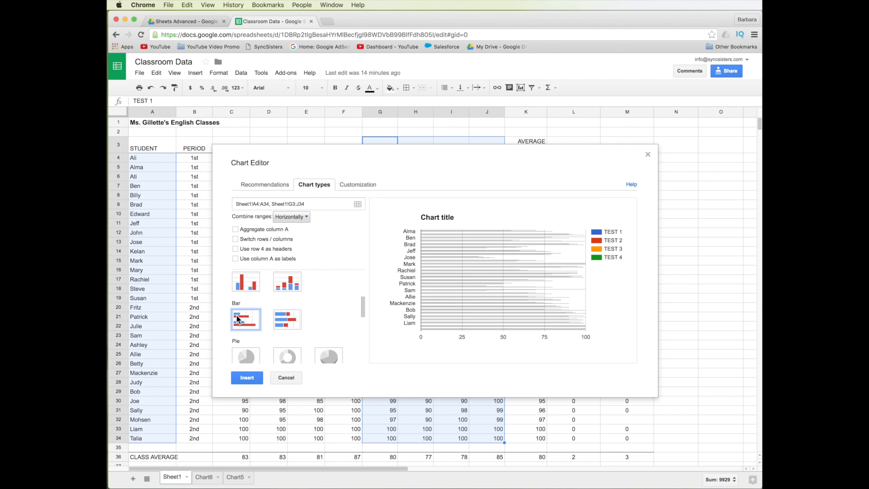
{"action": "left_click", "coordinate": [289, 357]}
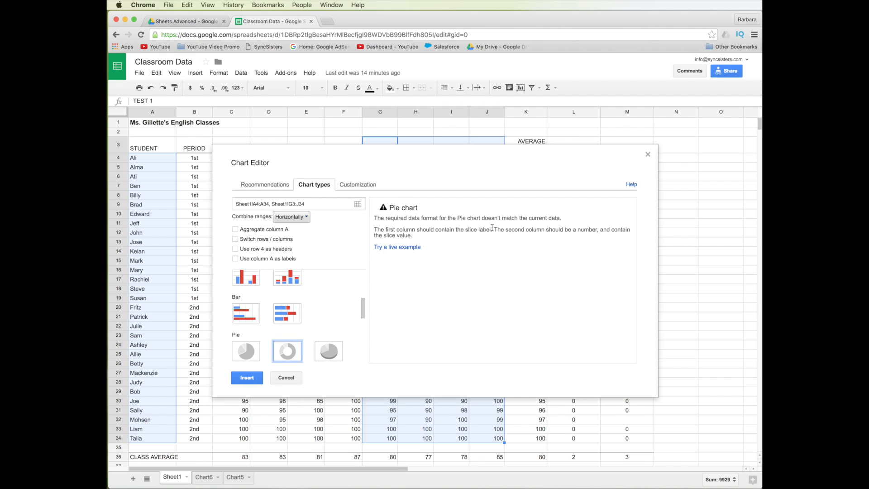
{"action": "left_click", "coordinate": [317, 348]}
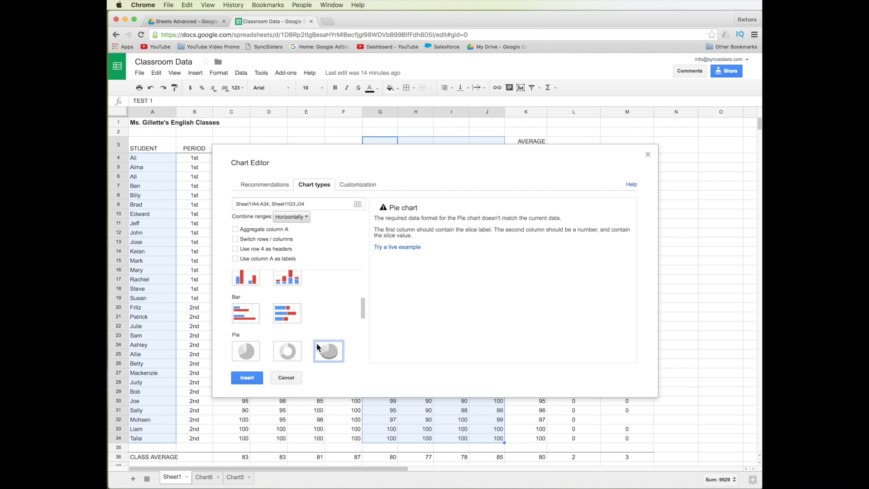
- Preview the test data as an area chart and as a stacked stepped area chart
{"action": "scroll", "coordinate": [322, 303], "scroll_direction": "down", "scroll_amount": 3}
{"action": "scroll", "coordinate": [321, 300], "scroll_direction": "up", "scroll_amount": 10}
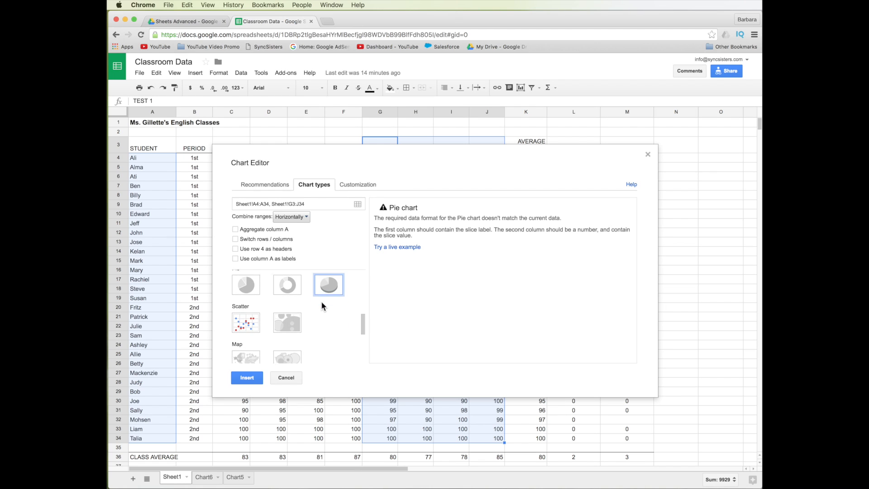
{"action": "scroll", "coordinate": [321, 300], "scroll_direction": "up", "scroll_amount": 1}
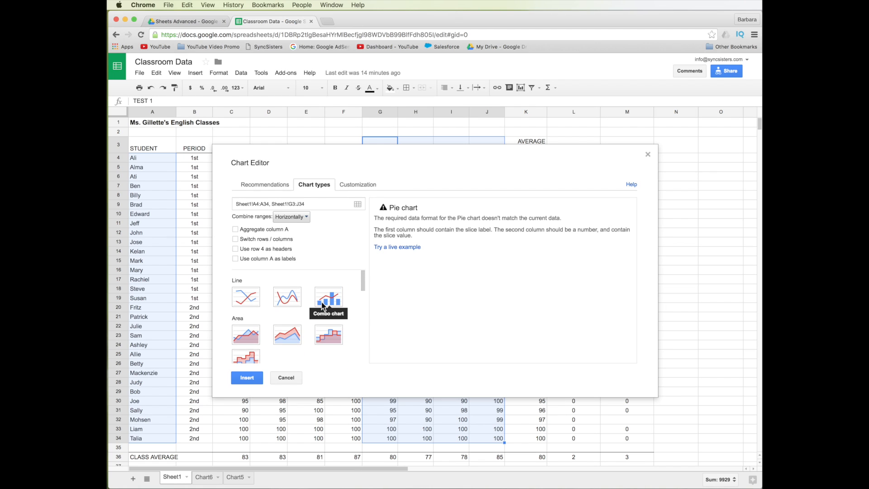
{"action": "scroll", "coordinate": [324, 331], "scroll_direction": "down", "scroll_amount": 1}
{"action": "left_click", "coordinate": [249, 321]}
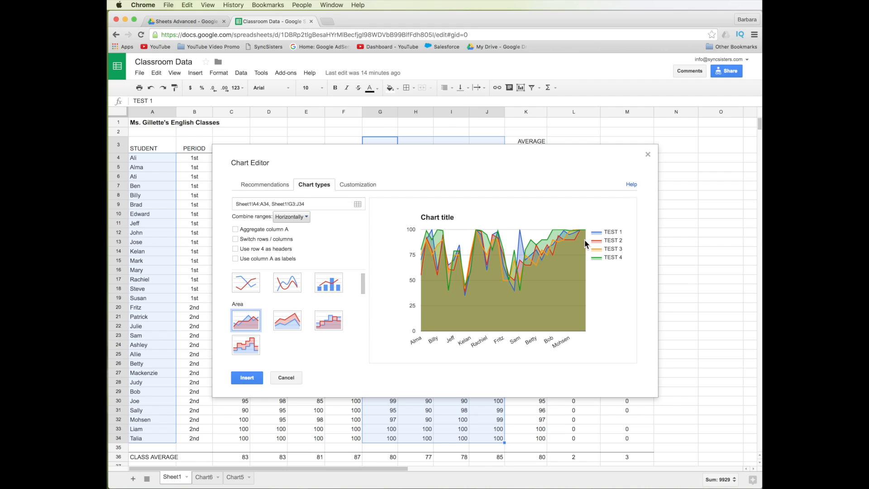
{"action": "left_click", "coordinate": [247, 345]}
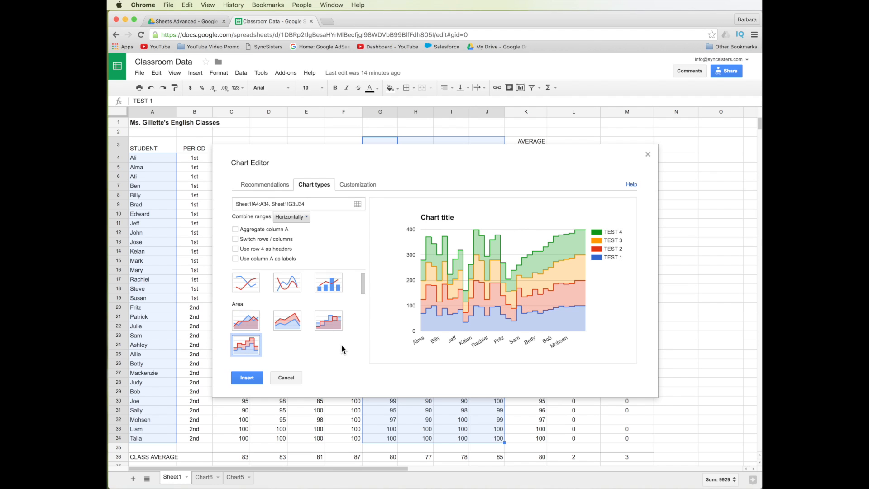
- Preview the test data as a column chart and as a bar chart
{"action": "scroll", "coordinate": [343, 344], "scroll_direction": "down", "scroll_amount": 3}
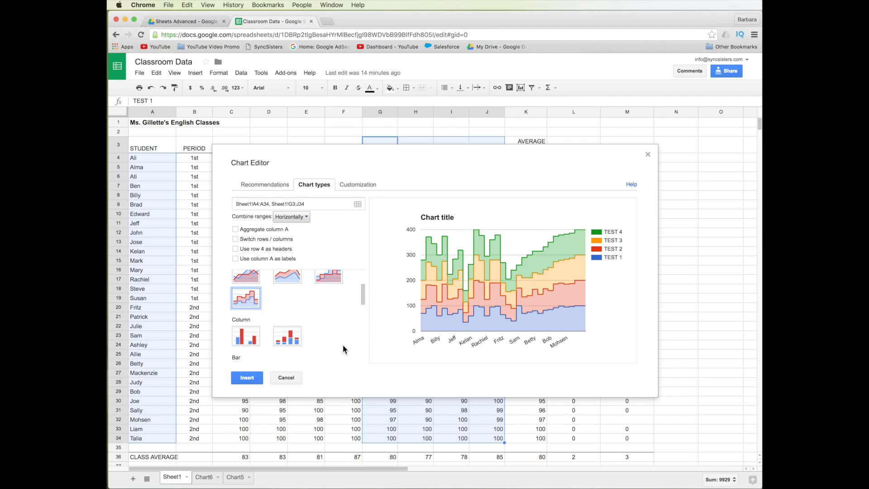
{"action": "scroll", "coordinate": [344, 348], "scroll_direction": "down", "scroll_amount": 1}
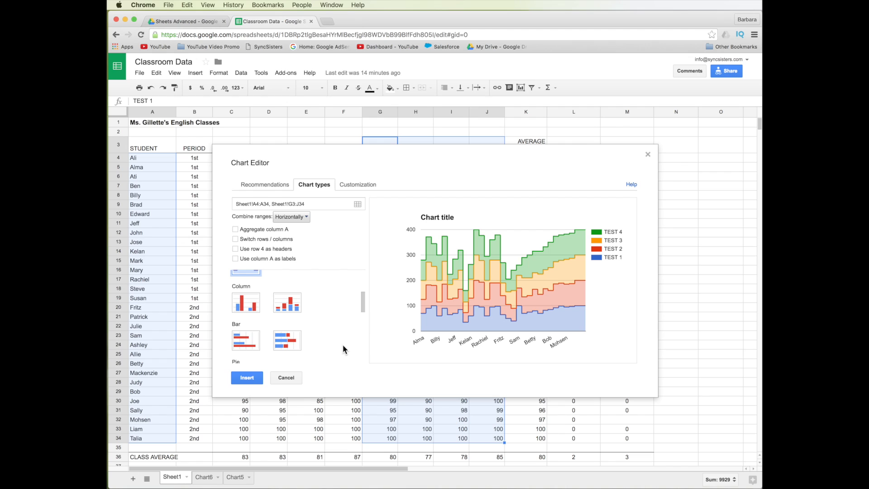
{"action": "left_click", "coordinate": [245, 308]}
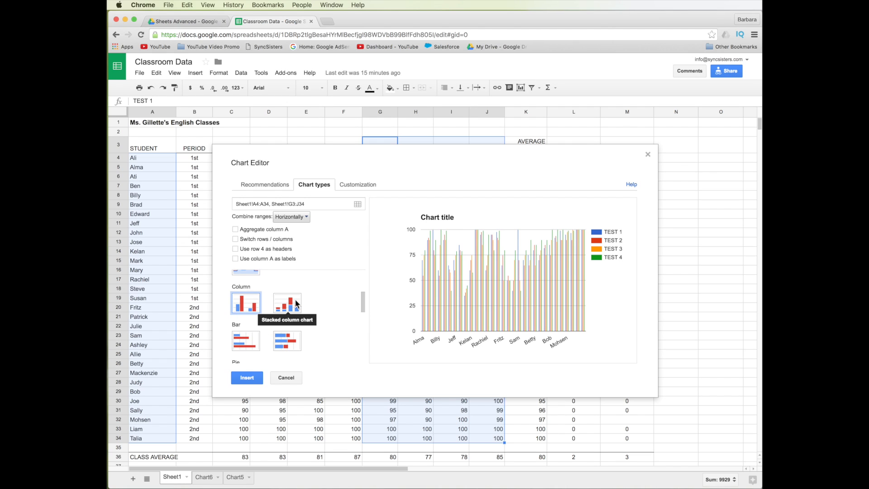
{"action": "left_click", "coordinate": [243, 342]}
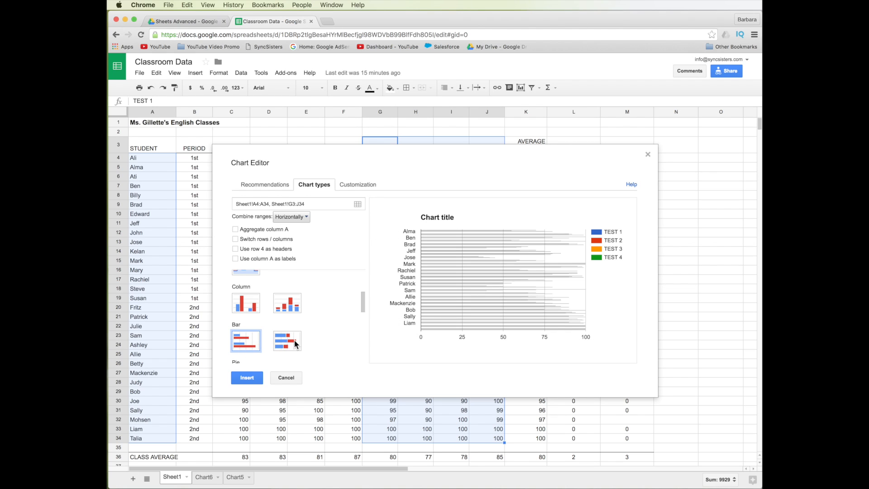
- Preview the test data as a scatter chart and as a geo chart
{"action": "scroll", "coordinate": [294, 340], "scroll_direction": "down", "scroll_amount": 3}
{"action": "scroll", "coordinate": [294, 341], "scroll_direction": "down", "scroll_amount": 2}
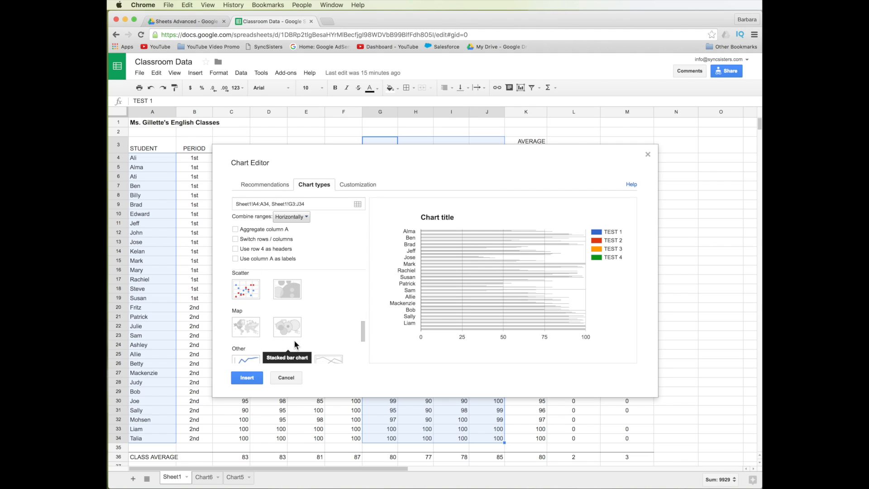
{"action": "left_click", "coordinate": [239, 288]}
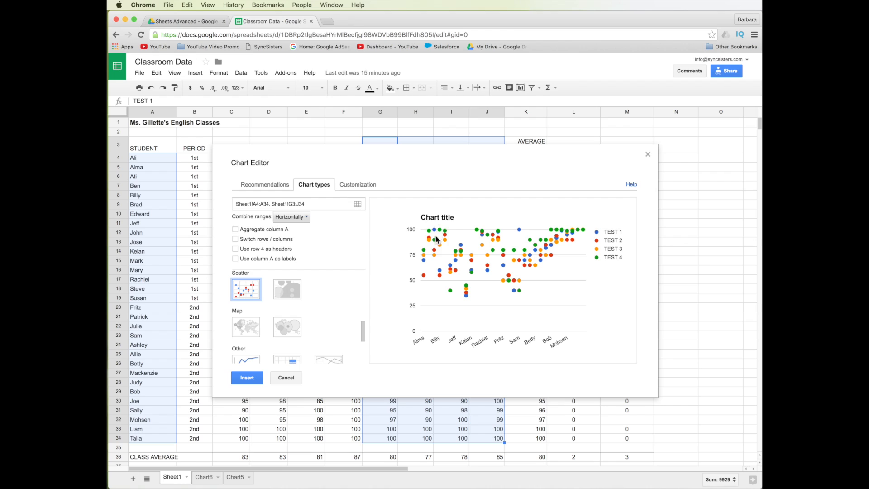
{"action": "mouse_move", "coordinate": [491, 271]}
{"action": "scroll", "coordinate": [281, 330], "scroll_direction": "down", "scroll_amount": 2}
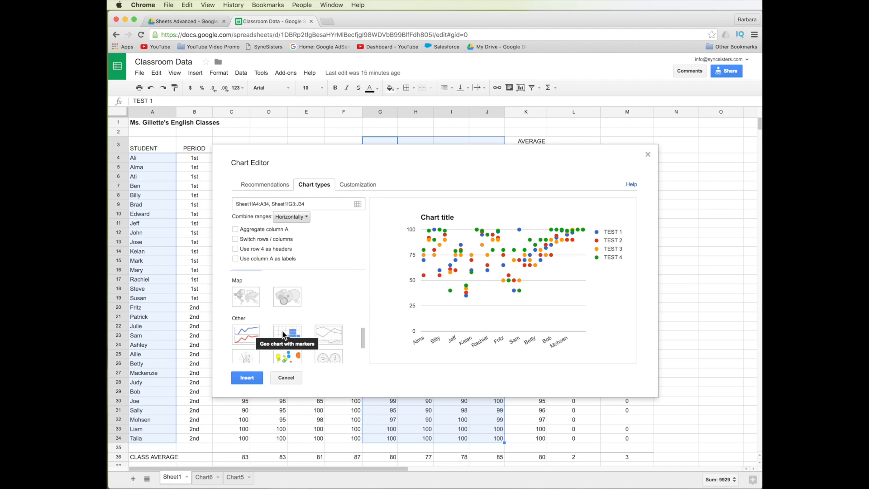
{"action": "left_click", "coordinate": [247, 289]}
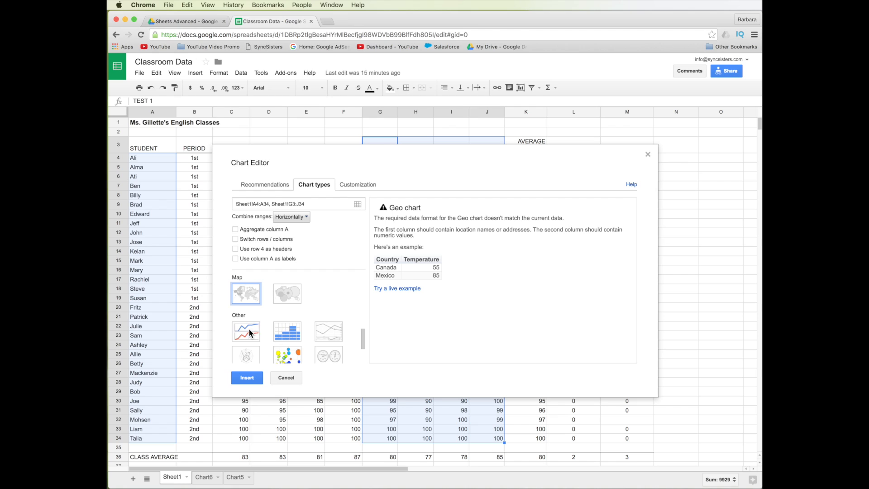
- Set the chart type to the plain, unstacked bar chart
{"action": "scroll", "coordinate": [326, 292], "scroll_direction": "up", "scroll_amount": 3}
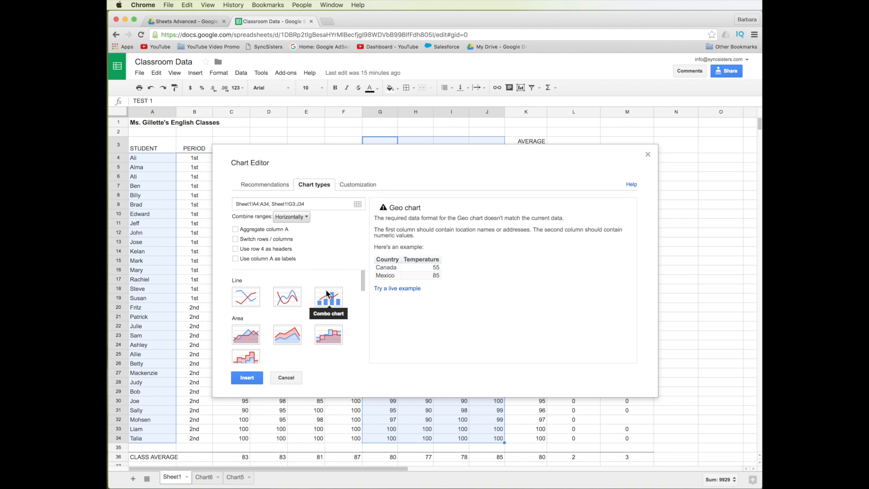
{"action": "scroll", "coordinate": [271, 349], "scroll_direction": "down", "scroll_amount": 3}
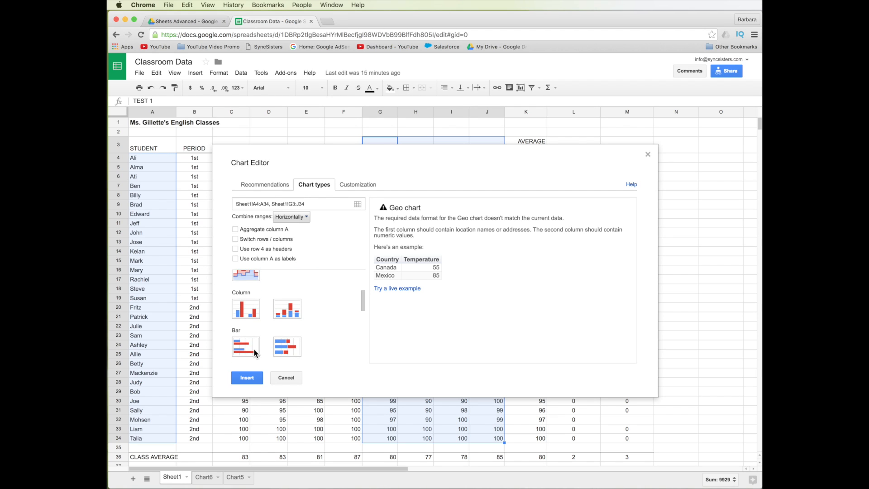
{"action": "left_click", "coordinate": [254, 352]}
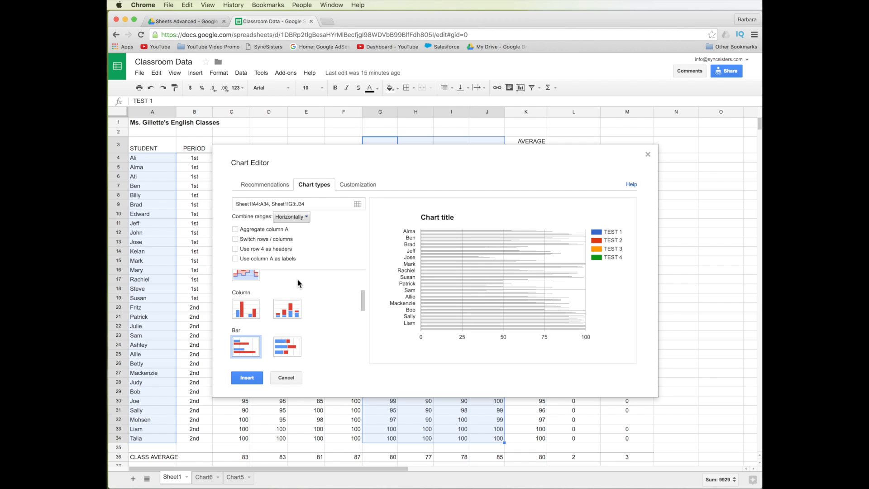
- Change the chart type to the plain, unstacked column chart and insert it into the sheet
{"action": "scroll", "coordinate": [296, 278], "scroll_direction": "down", "scroll_amount": 5}
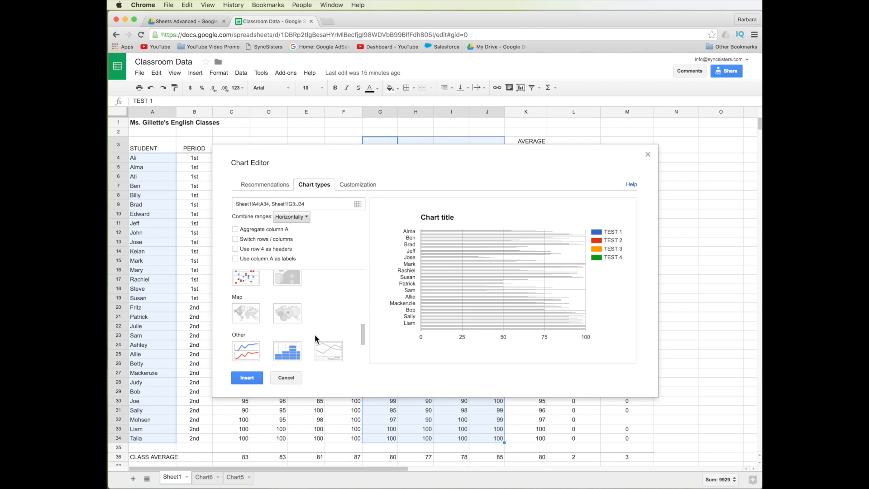
{"action": "scroll", "coordinate": [265, 350], "scroll_direction": "down", "scroll_amount": 3}
{"action": "scroll", "coordinate": [264, 348], "scroll_direction": "up", "scroll_amount": 5}
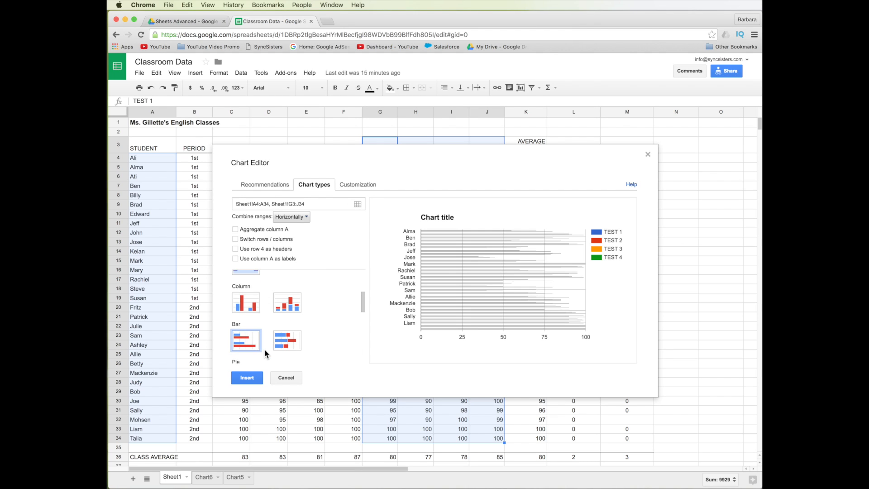
{"action": "left_click", "coordinate": [241, 305]}
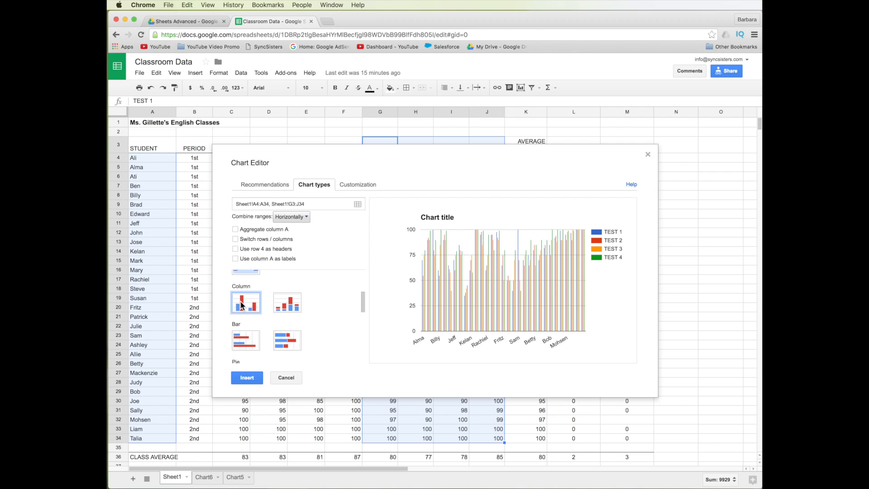
{"action": "mouse_move", "coordinate": [423, 330]}
{"action": "left_click", "coordinate": [247, 377]}
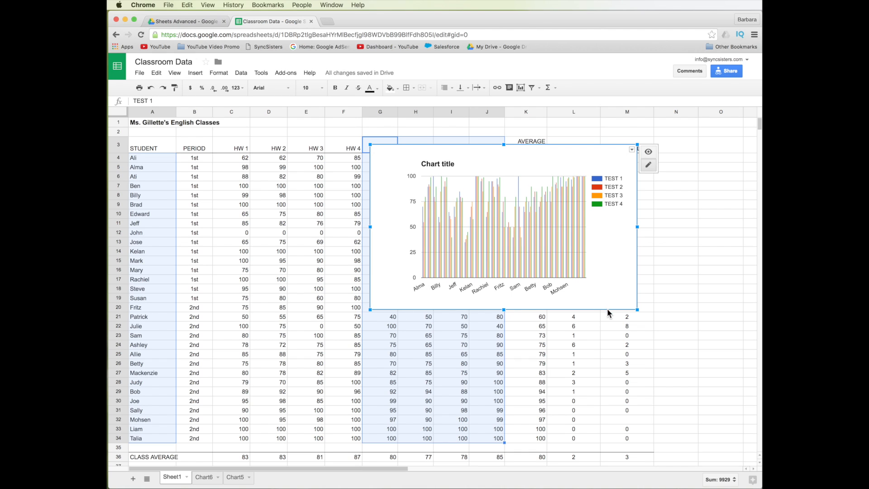
- Reposition the inserted column chart and enlarge it until it covers most of the visible sheet area
{"action": "left_click_drag", "start_coordinate": [604, 163], "coordinate": [447, 192]}
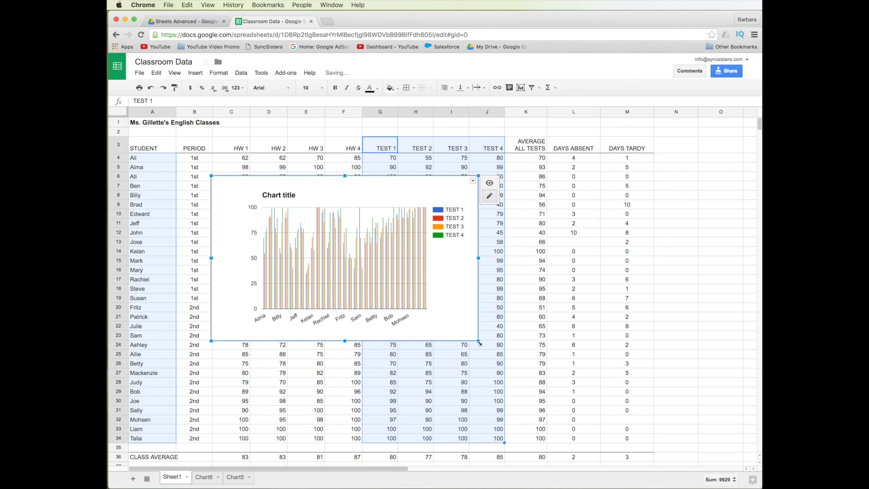
{"action": "left_click_drag", "start_coordinate": [478, 340], "coordinate": [668, 457]}
{"action": "left_click_drag", "start_coordinate": [620, 388], "coordinate": [550, 337]}
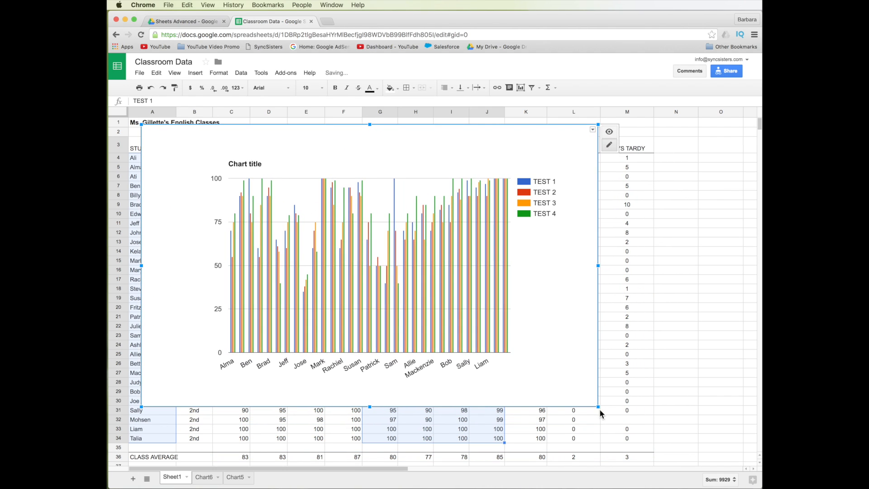
{"action": "left_click_drag", "start_coordinate": [598, 406], "coordinate": [695, 469]}
{"action": "left_click_drag", "start_coordinate": [658, 401], "coordinate": [649, 409]}
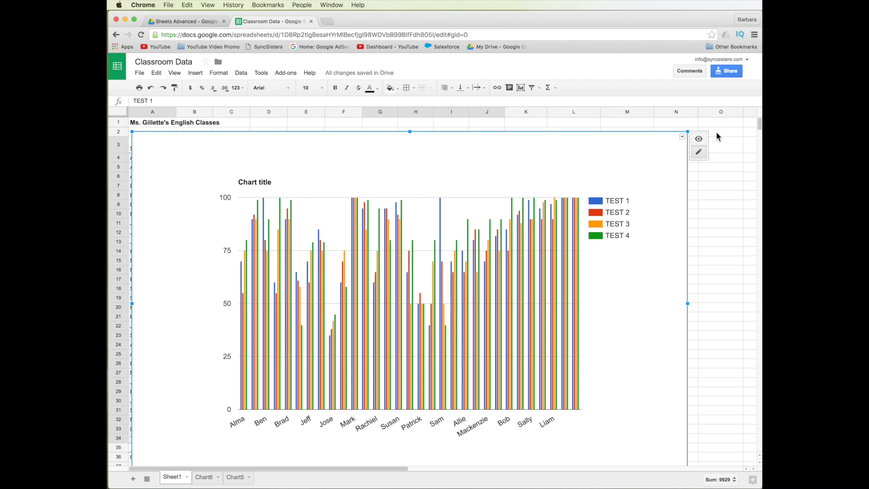
- Set the student name labels on the chart's horizontal axis to font size 10 and blue text
{"action": "left_click", "coordinate": [700, 140]}
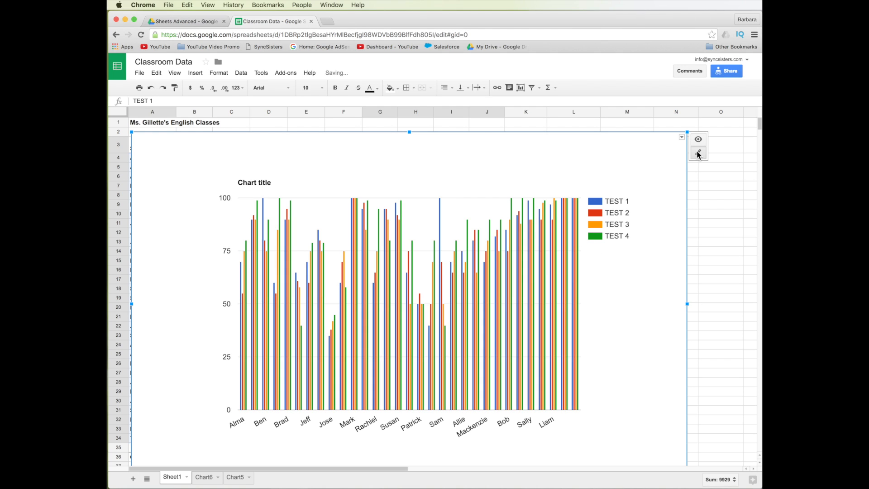
{"action": "left_click", "coordinate": [324, 421]}
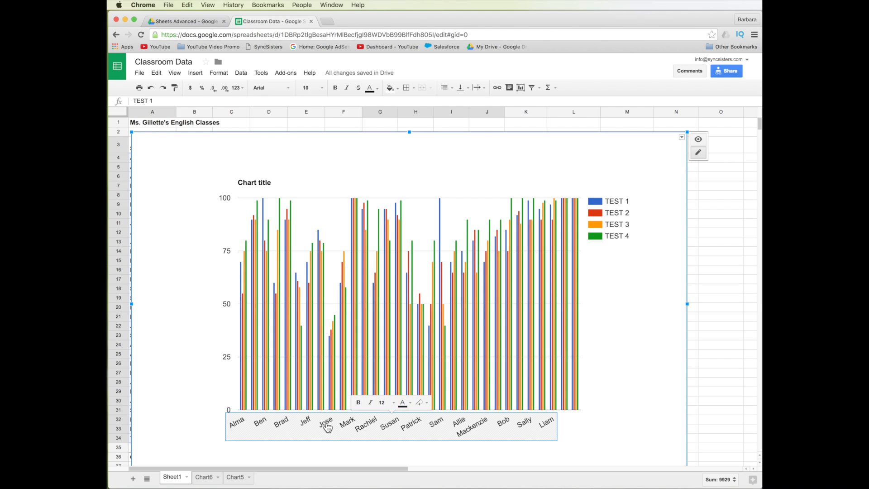
{"action": "left_click", "coordinate": [393, 402]}
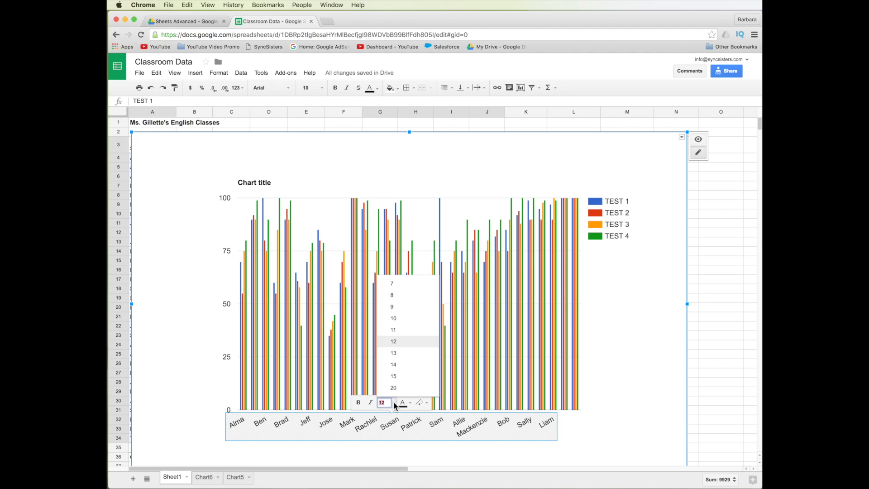
{"action": "left_click", "coordinate": [394, 319]}
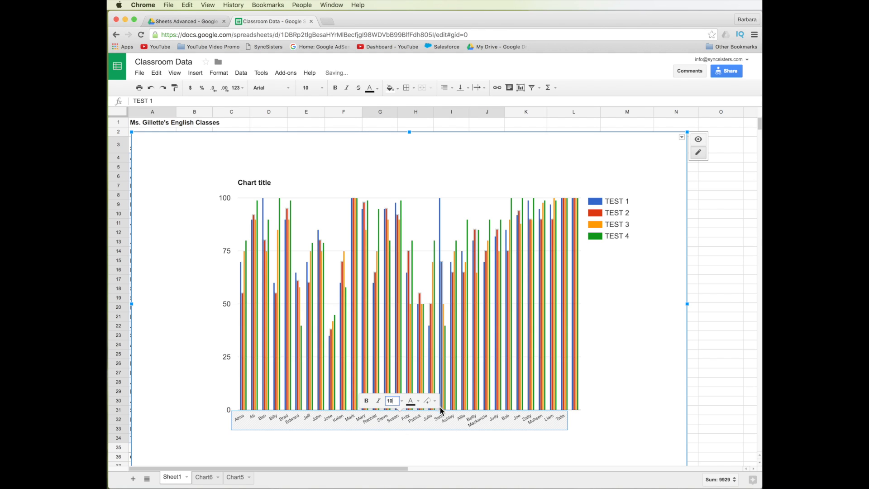
{"action": "left_click", "coordinate": [418, 402]}
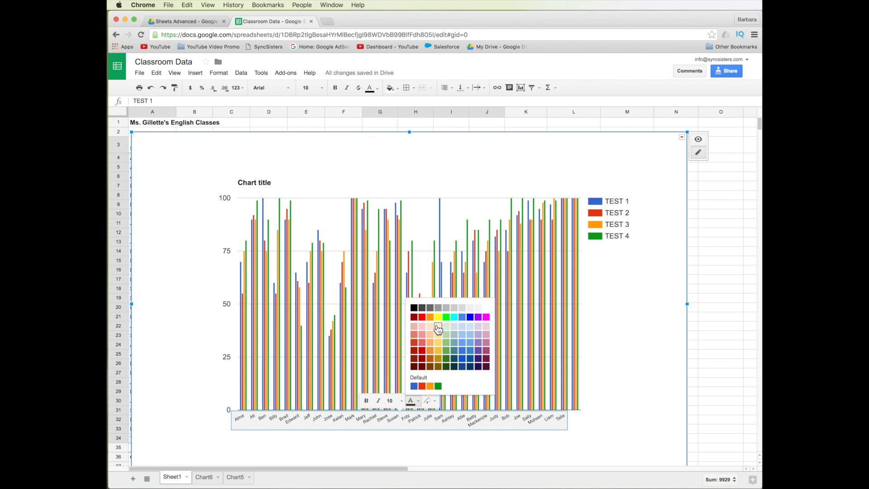
{"action": "left_click", "coordinate": [462, 343]}
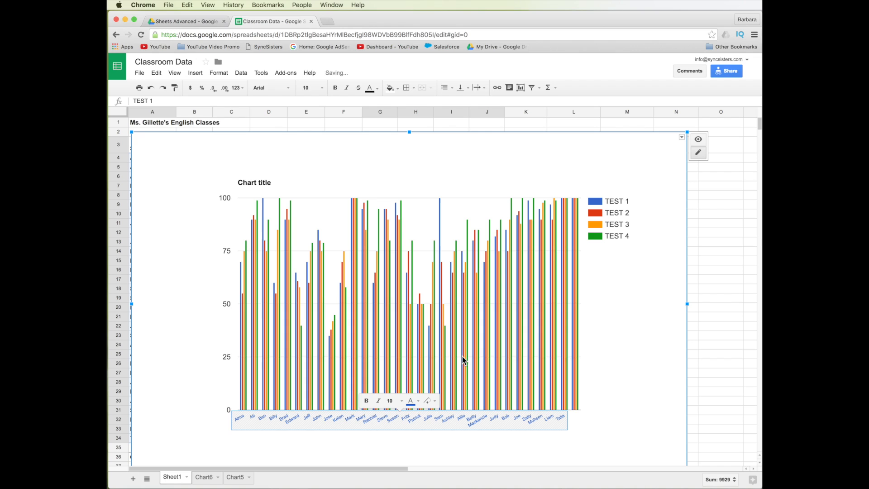
- Rotate the horizontal axis student labels to 90° and set their font size to 14
{"action": "left_click", "coordinate": [433, 400]}
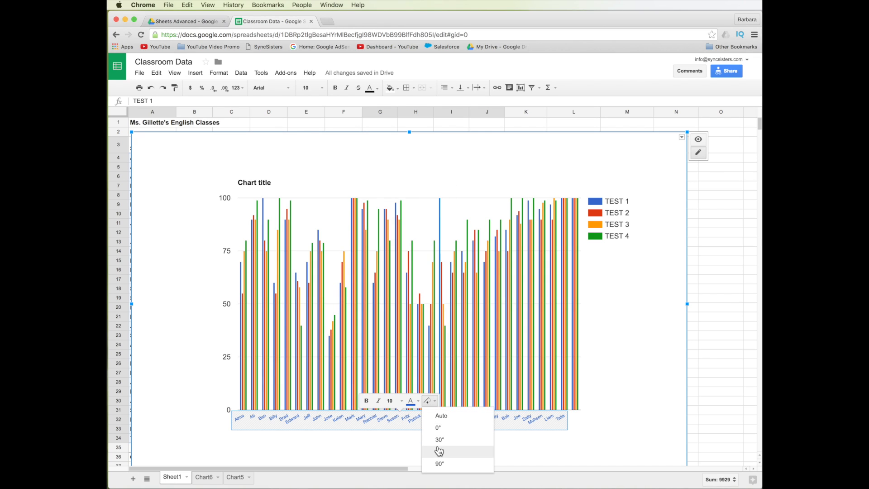
{"action": "left_click", "coordinate": [454, 468]}
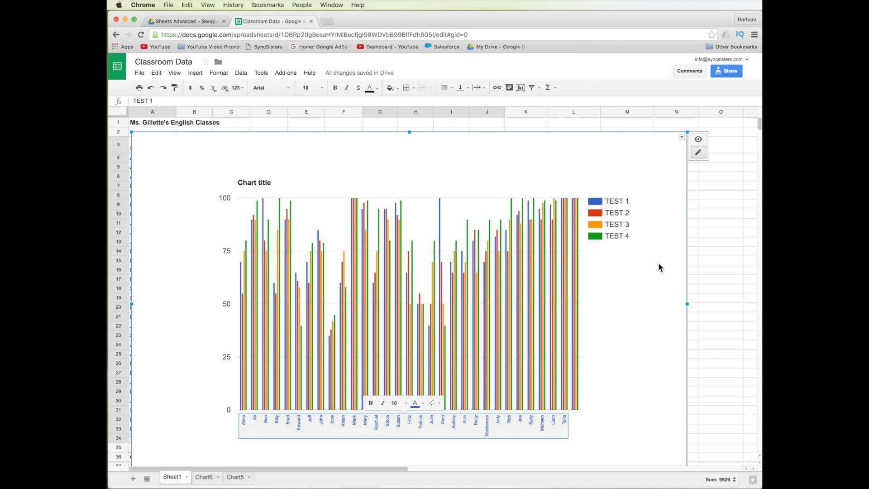
{"action": "left_click", "coordinate": [398, 403]}
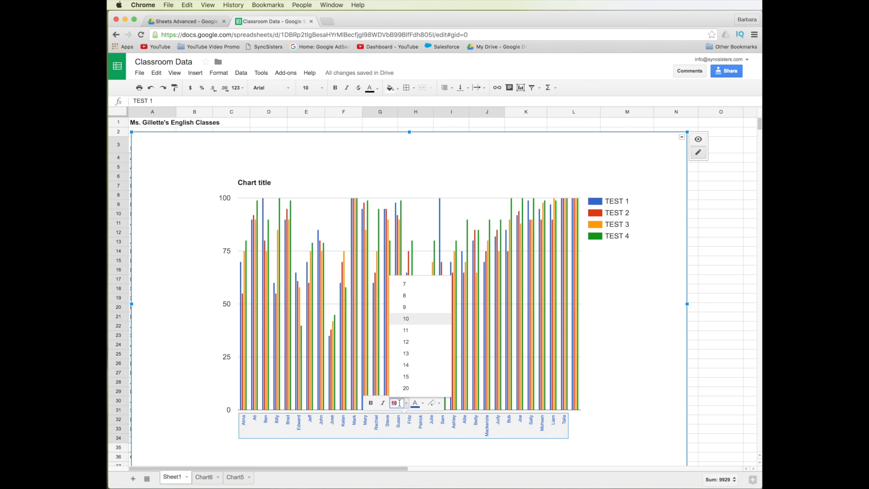
{"action": "left_click", "coordinate": [411, 342]}
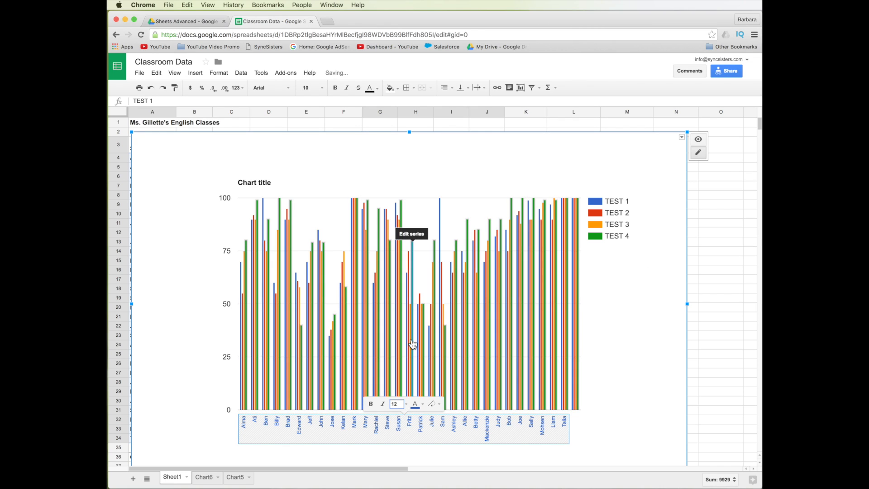
{"action": "left_click", "coordinate": [406, 401]}
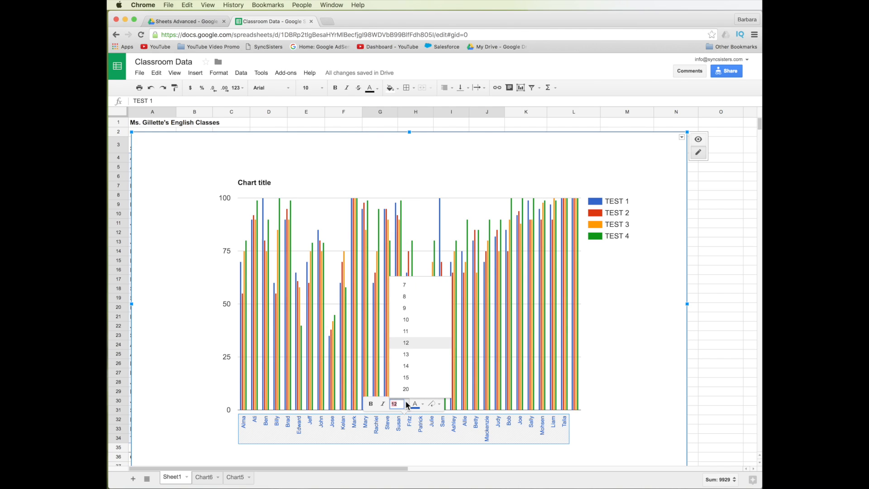
{"action": "left_click", "coordinate": [406, 366]}
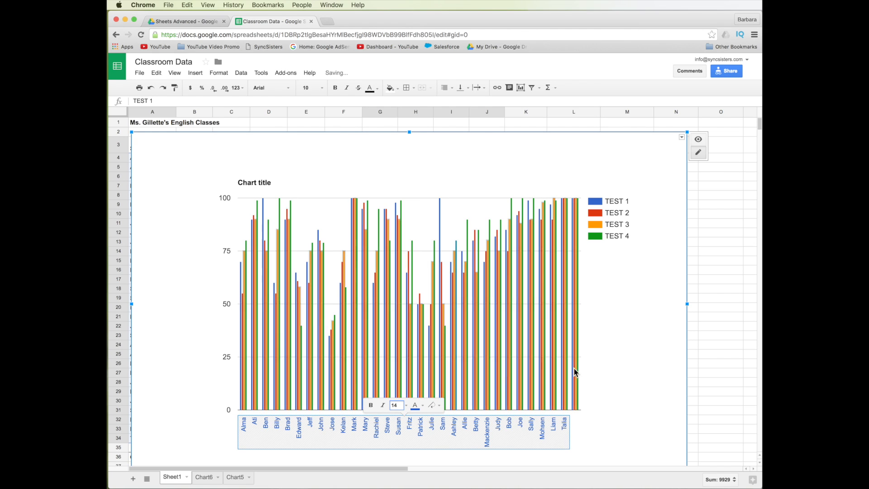
{"action": "left_click", "coordinate": [619, 368]}
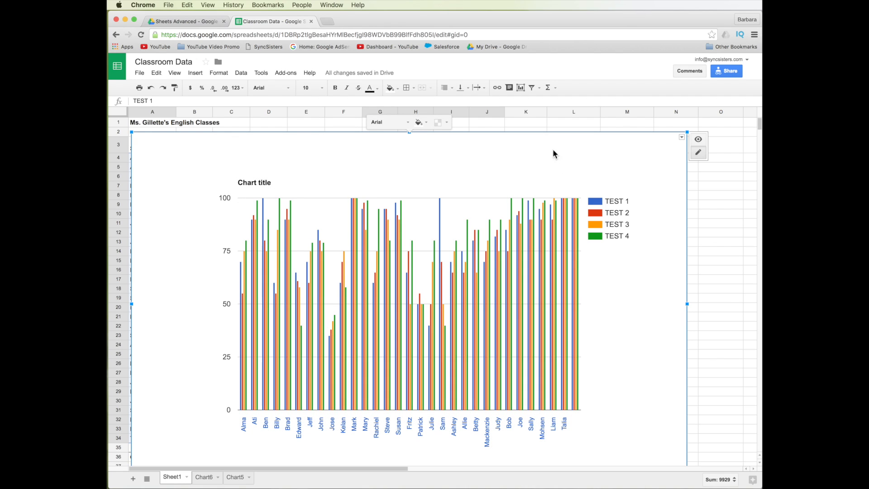
- Try the chart legend in the Top position and with its position set to None
{"action": "left_click", "coordinate": [629, 202]}
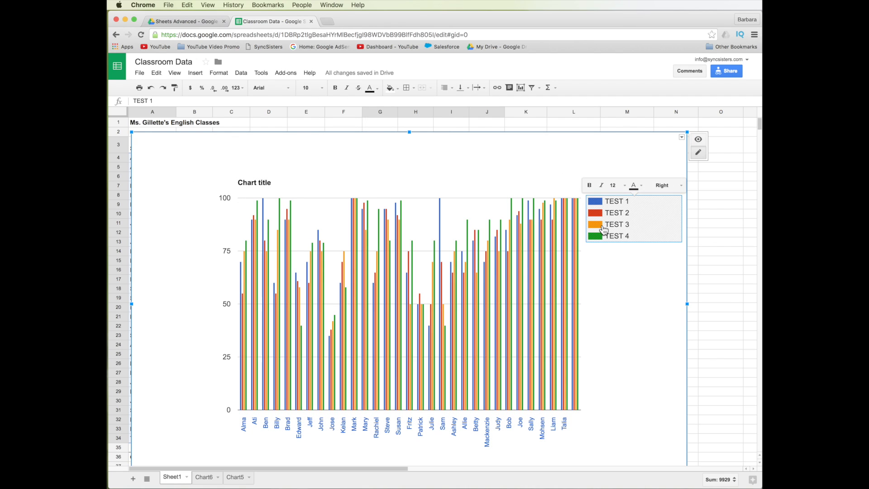
{"action": "left_click", "coordinate": [677, 186]}
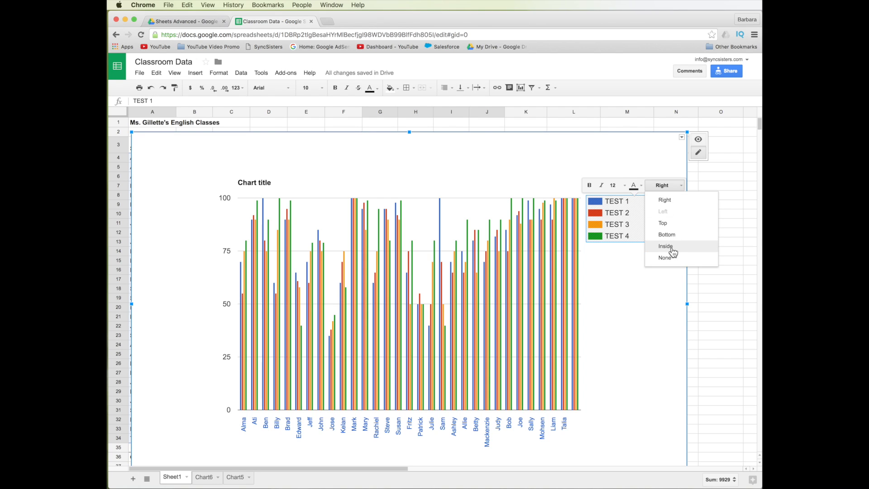
{"action": "left_click", "coordinate": [672, 222]}
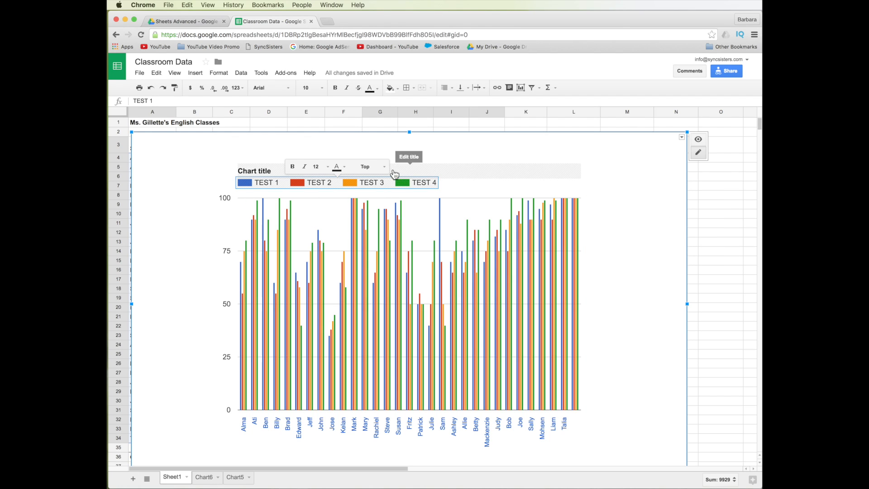
{"action": "left_click", "coordinate": [382, 165]}
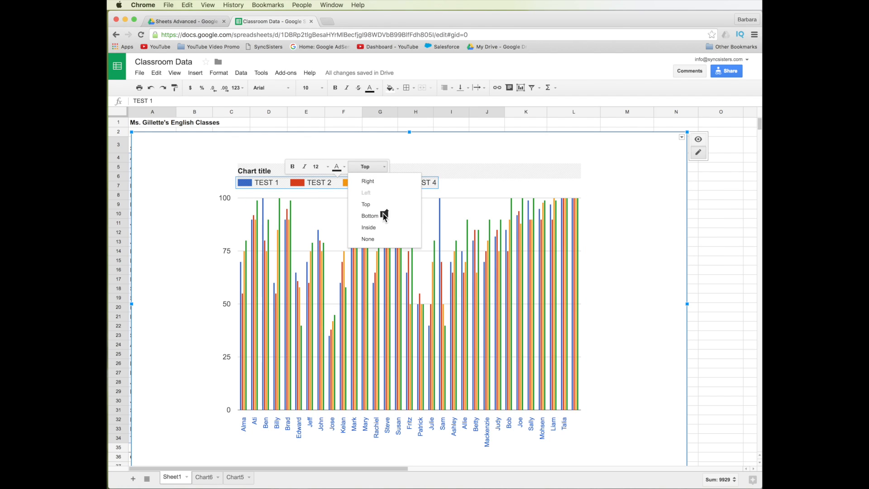
{"action": "left_click", "coordinate": [374, 240]}
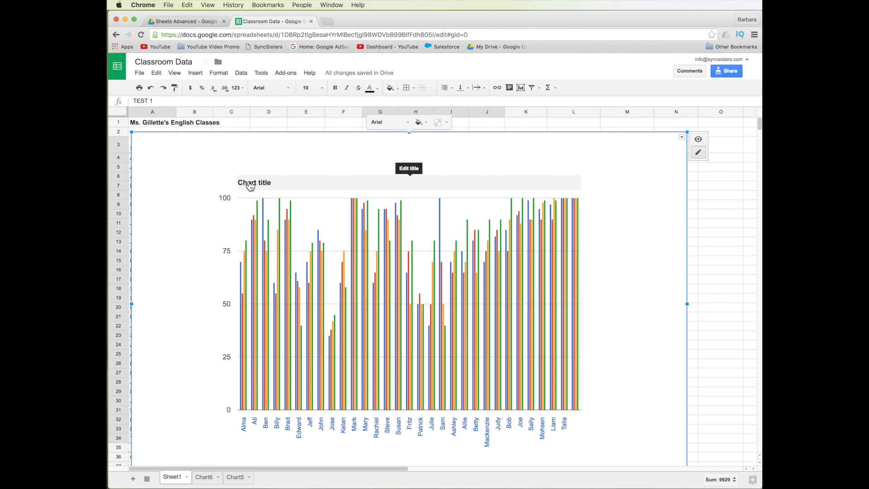
- Open the chart's advanced editor and set the chart title to "Test Assessment" in purple
{"action": "left_click", "coordinate": [682, 137]}
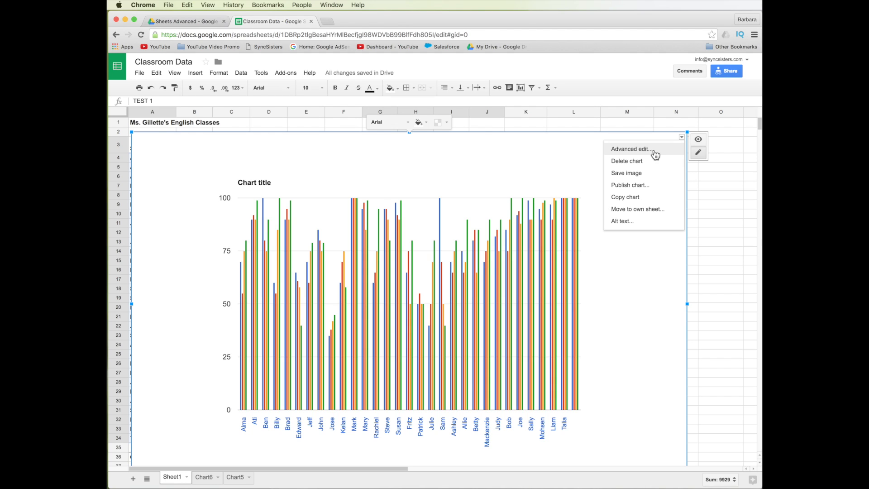
{"action": "left_click", "coordinate": [628, 150]}
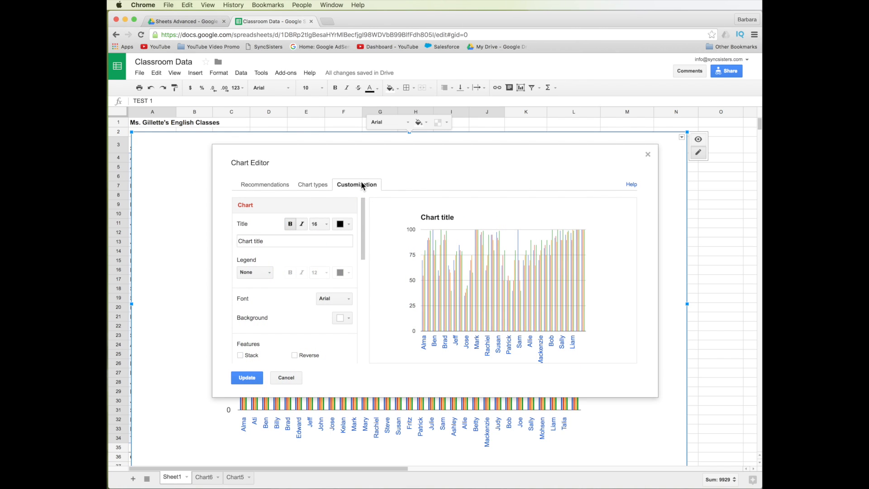
{"action": "left_click", "coordinate": [317, 185]}
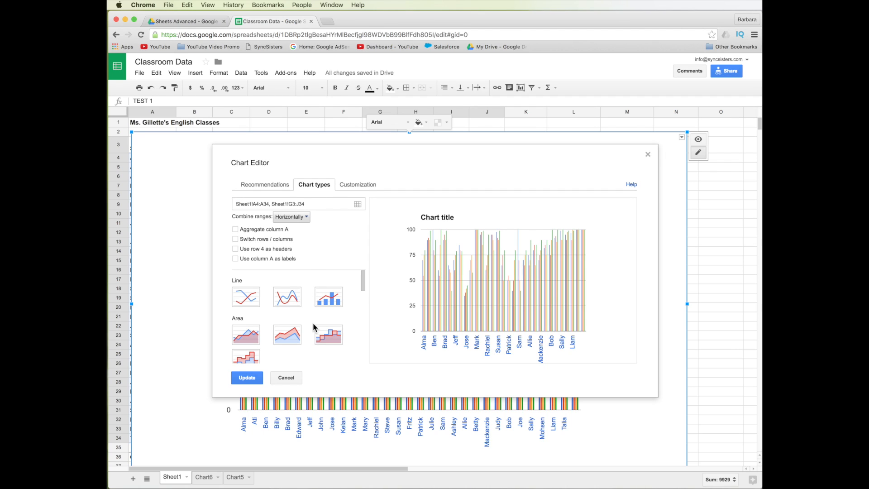
{"action": "left_click", "coordinate": [278, 185]}
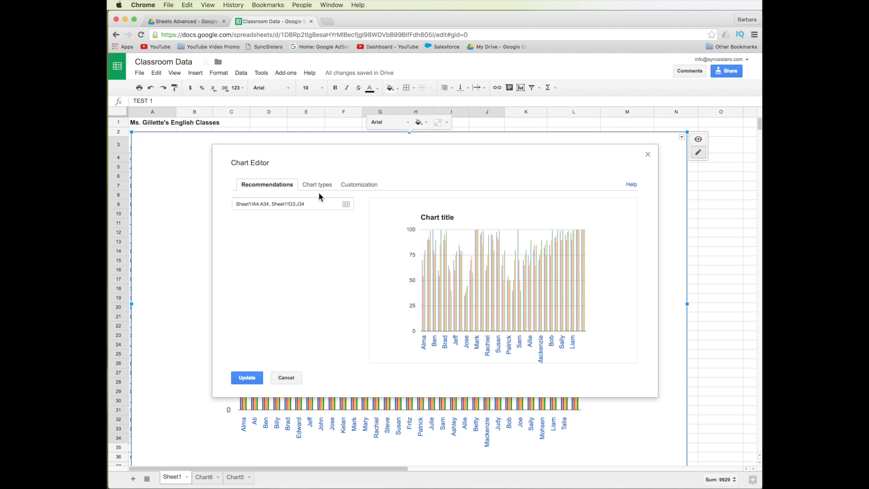
{"action": "left_click", "coordinate": [354, 185]}
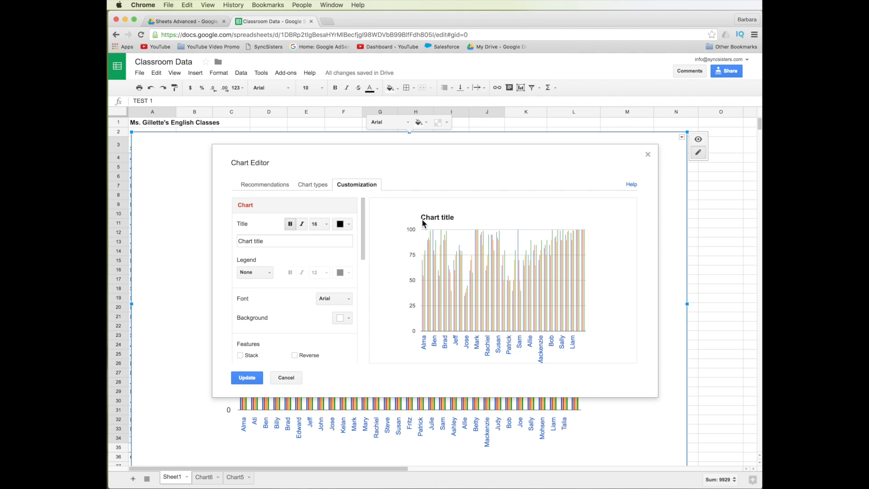
{"action": "left_click", "coordinate": [346, 225]}
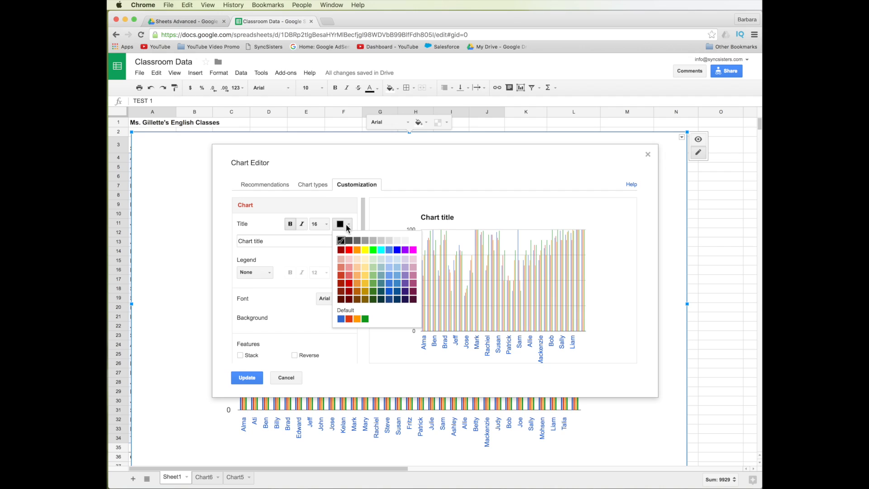
{"action": "left_click", "coordinate": [403, 250]}
{"action": "left_click", "coordinate": [311, 240]}
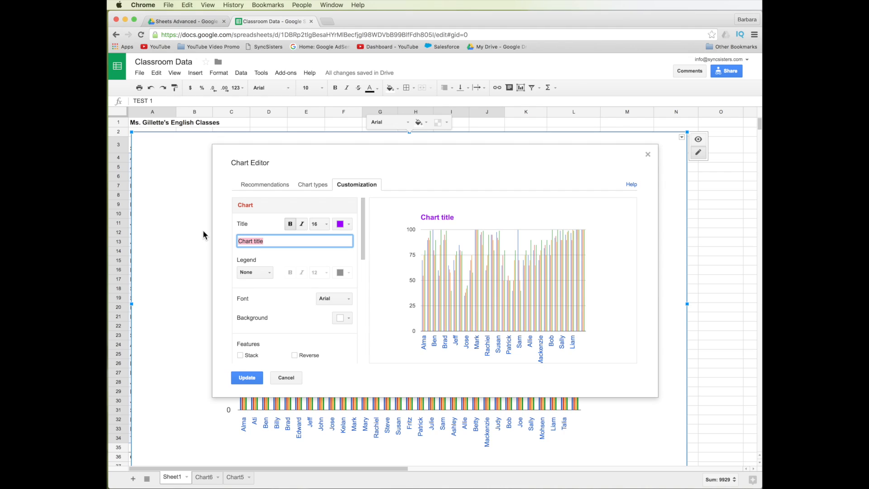
{"action": "type", "text": "Test Assessment"}
- Set the chart legend's position to Right and make its text bold
{"action": "left_click", "coordinate": [255, 272]}
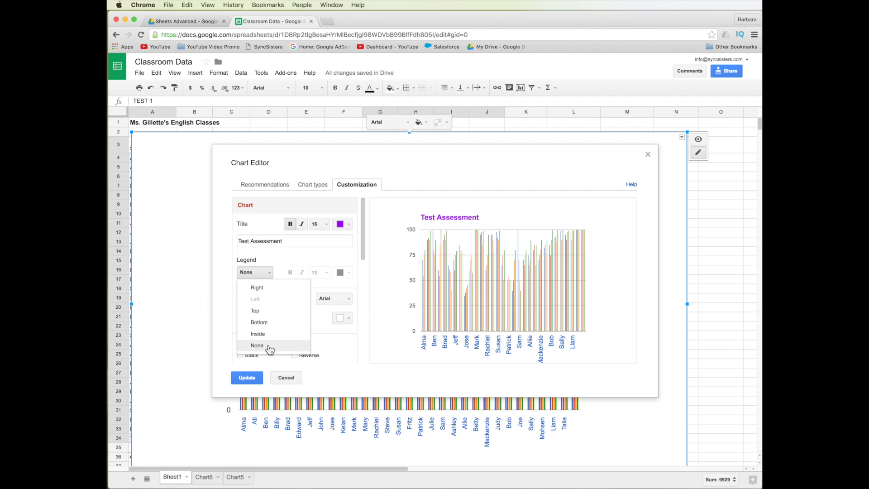
{"action": "left_click", "coordinate": [269, 288]}
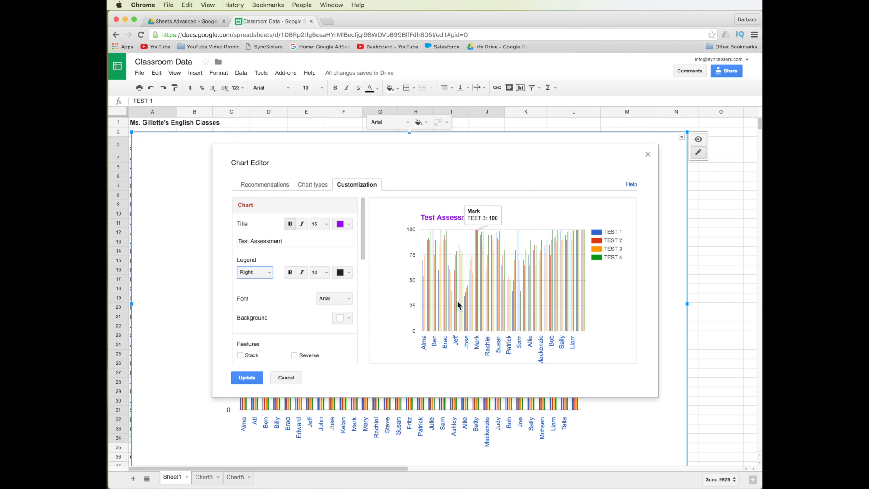
{"action": "left_click", "coordinate": [290, 273]}
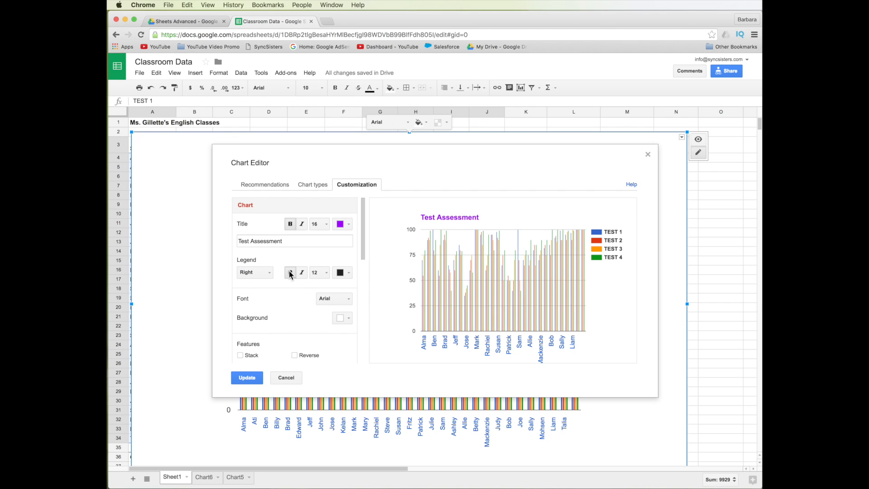
- Italicize the chart legend text and set the chart background to light blue
{"action": "left_click", "coordinate": [301, 272]}
{"action": "left_click", "coordinate": [340, 319]}
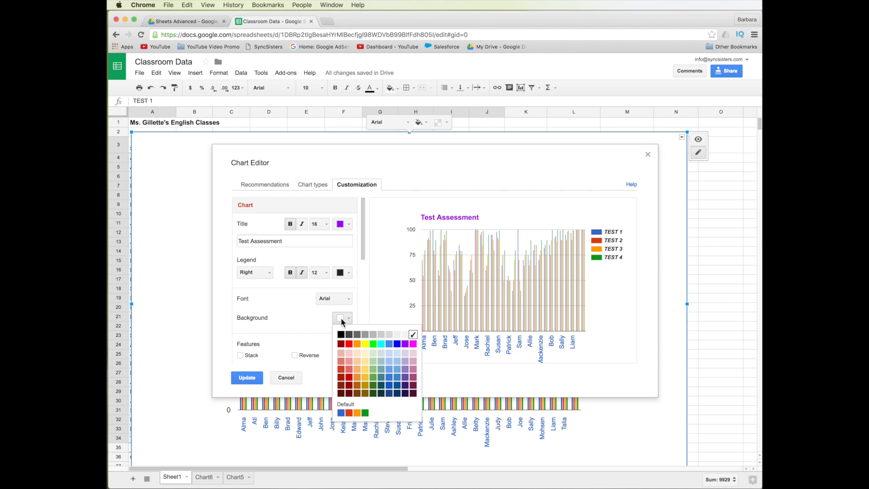
{"action": "left_click", "coordinate": [399, 354]}
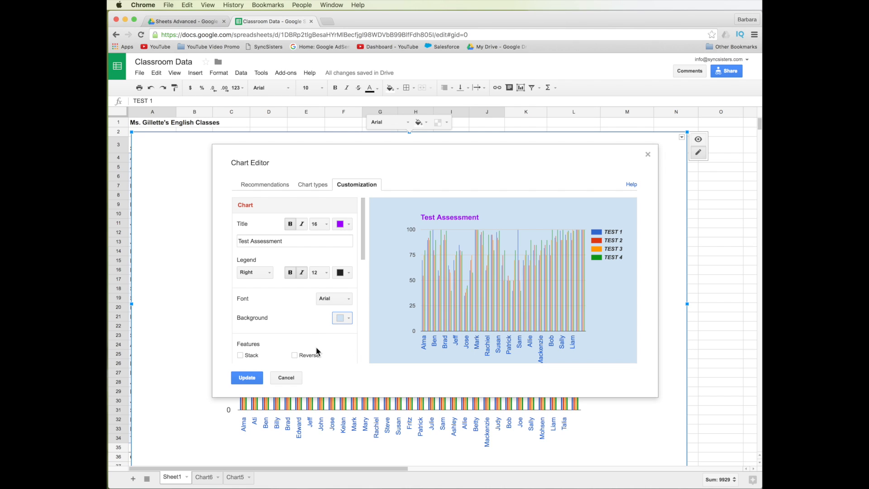
- Turn on Compare mode for the chart and check the combined test scores for individual students in the preview
{"action": "scroll", "coordinate": [316, 346], "scroll_direction": "down", "scroll_amount": 3}
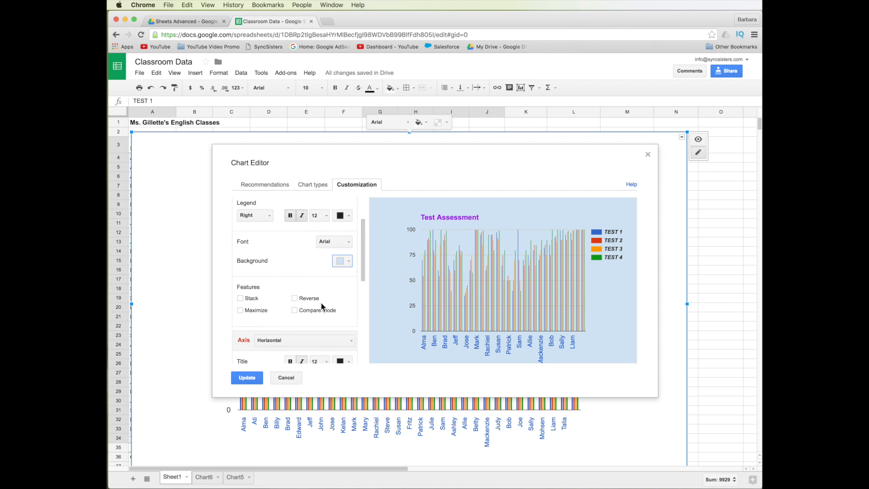
{"action": "mouse_move", "coordinate": [425, 289]}
{"action": "left_click", "coordinate": [314, 310]}
{"action": "mouse_move", "coordinate": [424, 317]}
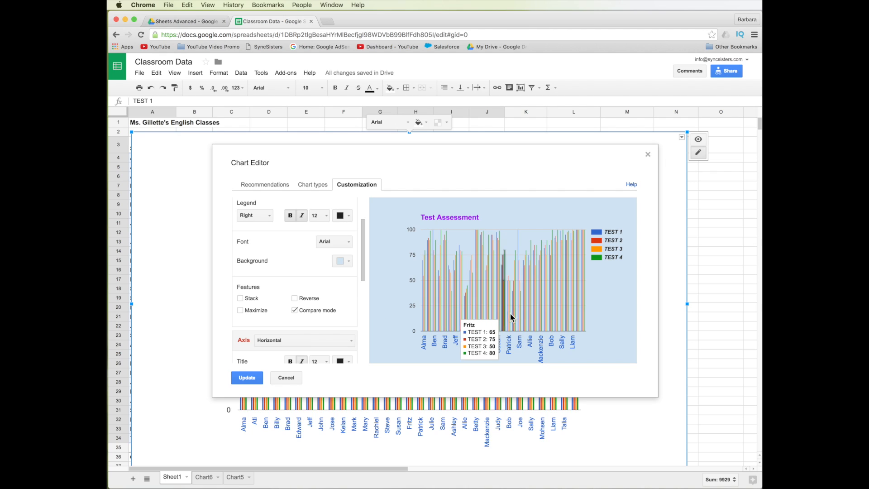
{"action": "mouse_move", "coordinate": [509, 318]}
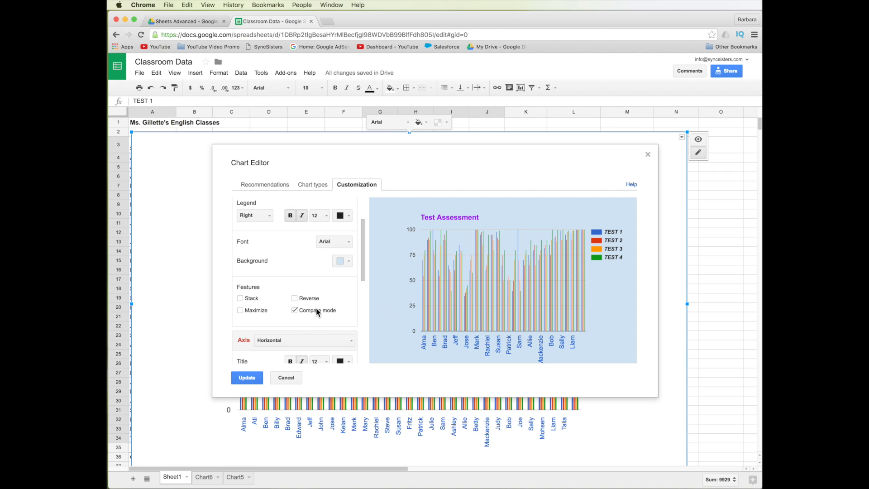
- Try the chart's Stack and Reverse features one at a time, turning each off again
{"action": "left_click", "coordinate": [240, 299]}
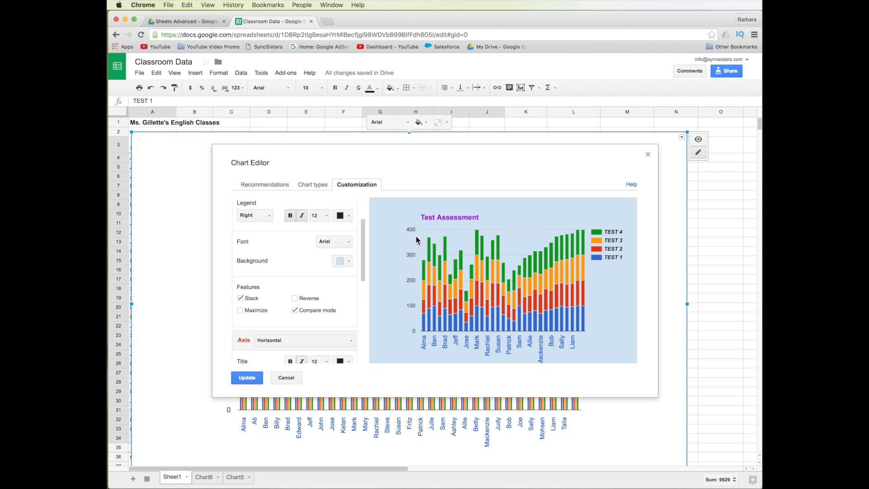
{"action": "left_click", "coordinate": [251, 298]}
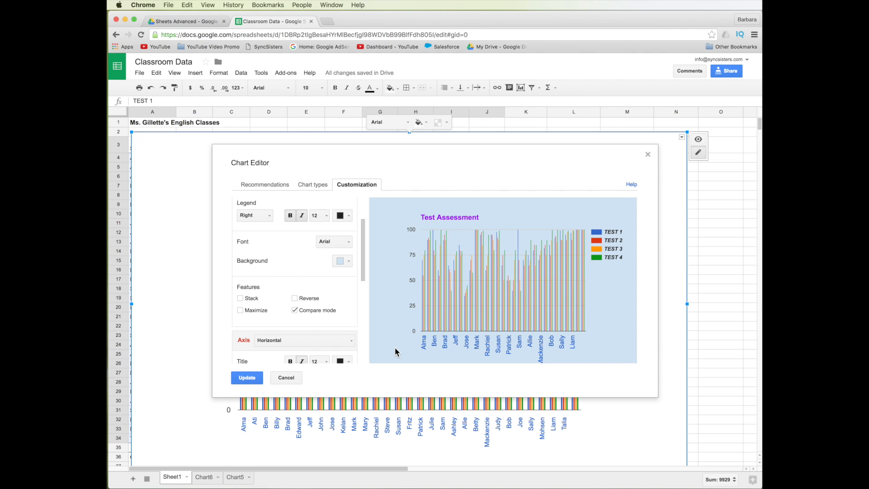
{"action": "left_click", "coordinate": [296, 298]}
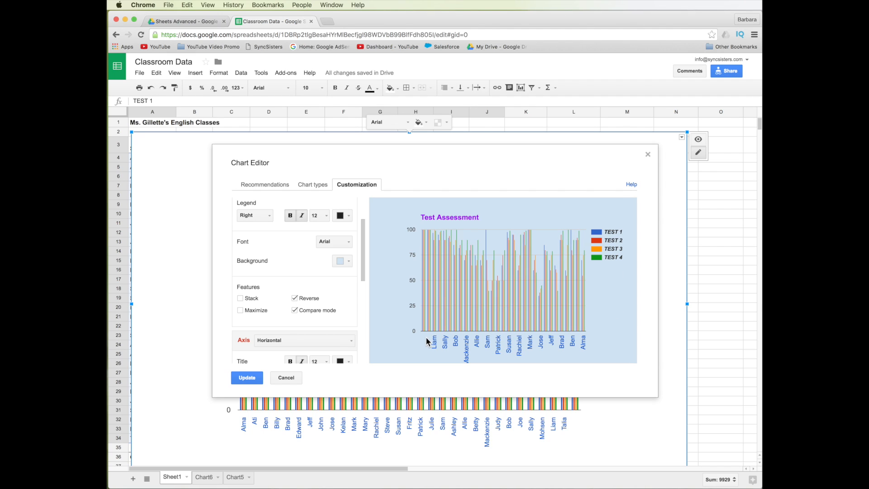
{"action": "left_click", "coordinate": [310, 298]}
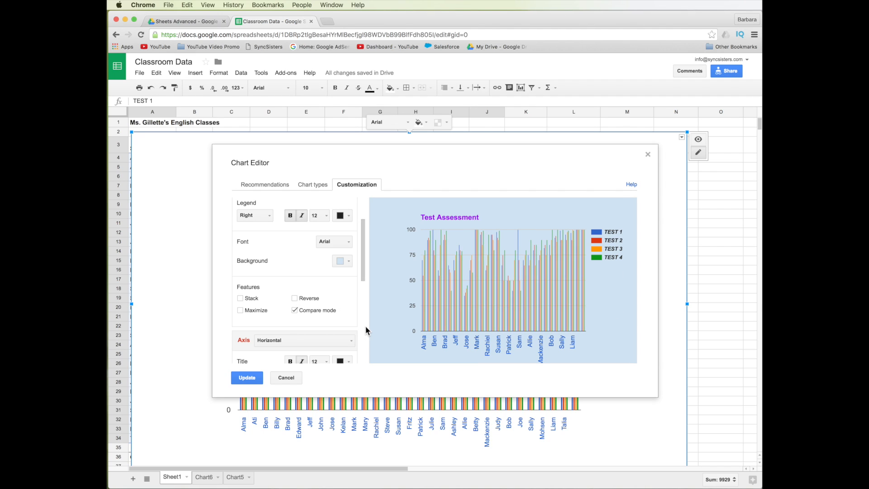
- Try the horizontal axis title "title" and clear the title text again
{"action": "scroll", "coordinate": [322, 333], "scroll_direction": "down", "scroll_amount": 5}
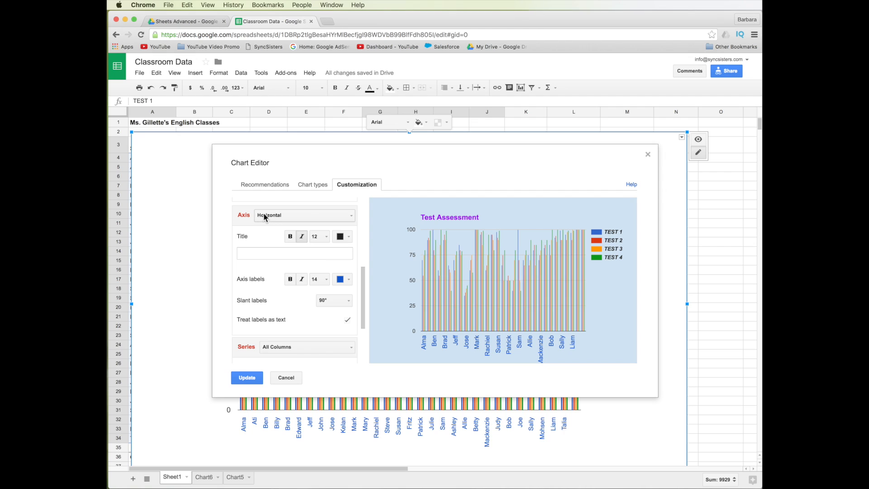
{"action": "left_click", "coordinate": [339, 215]}
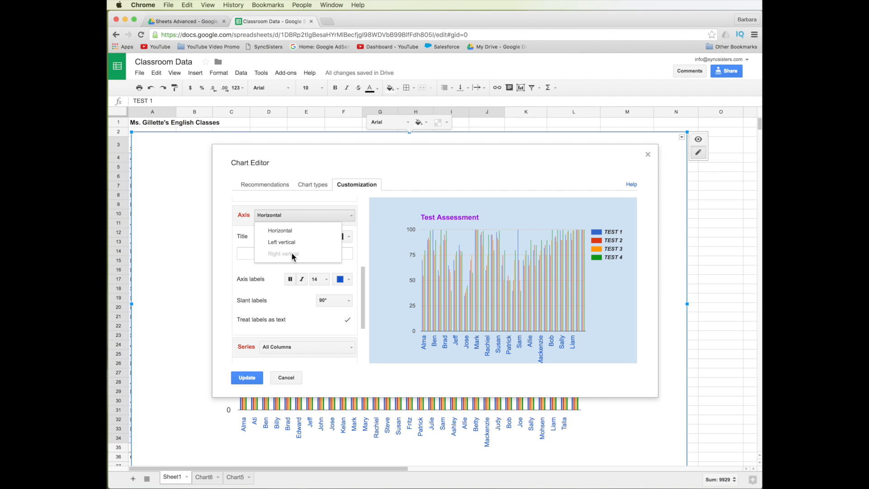
{"action": "left_click", "coordinate": [290, 230]}
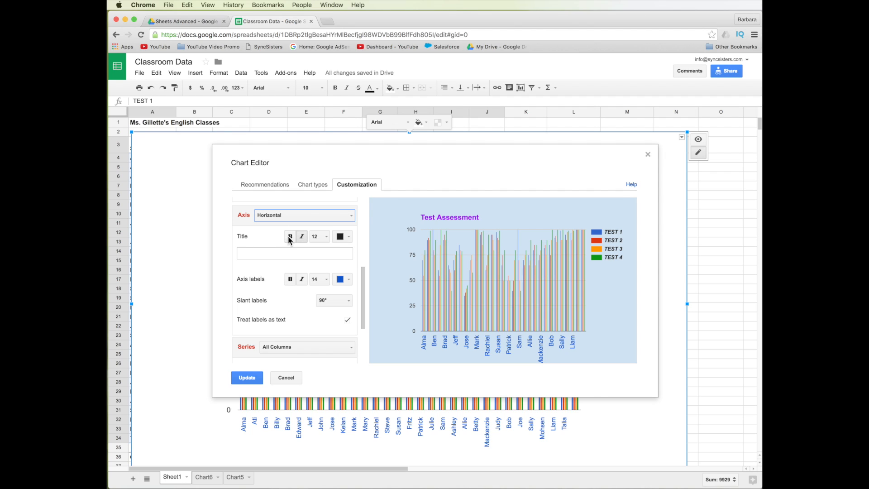
{"action": "left_click", "coordinate": [261, 254]}
{"action": "type", "text": "title"}
{"action": "key", "text": "Tab"}
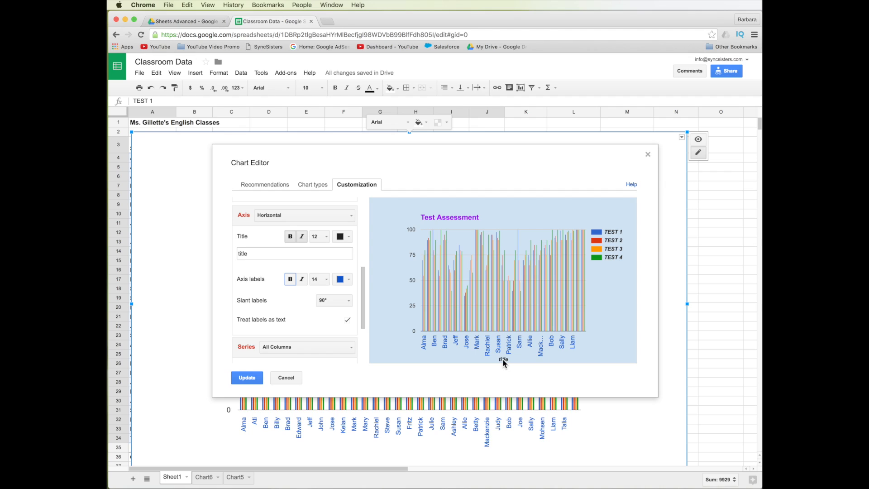
{"action": "double_click", "coordinate": [277, 254]}
{"action": "type", "text": "Students"}
{"action": "key", "text": "BackSpace"}
{"action": "key", "text": "BackSpace"}
{"action": "key", "text": "BackSpace"}
{"action": "key", "text": "BackSpace"}
{"action": "key", "text": "BackSpace"}
{"action": "key", "text": "BackSpace"}
{"action": "key", "text": "BackSpace"}
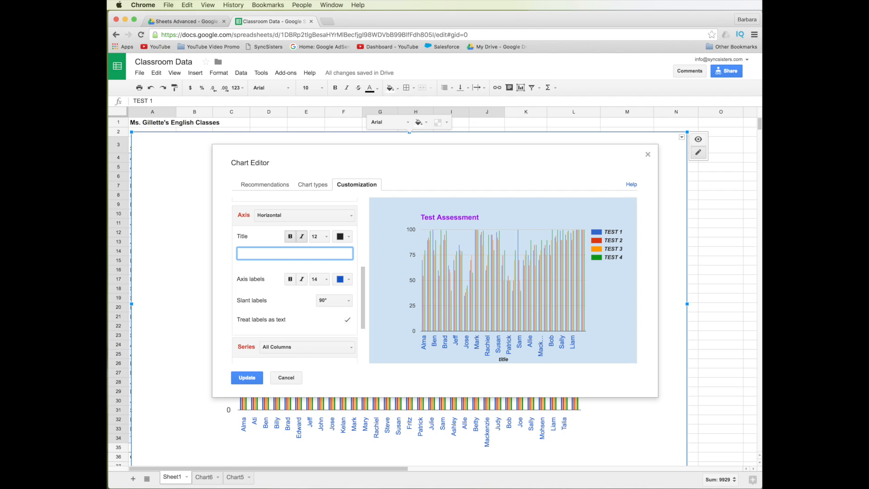
{"action": "left_click", "coordinate": [295, 215]}
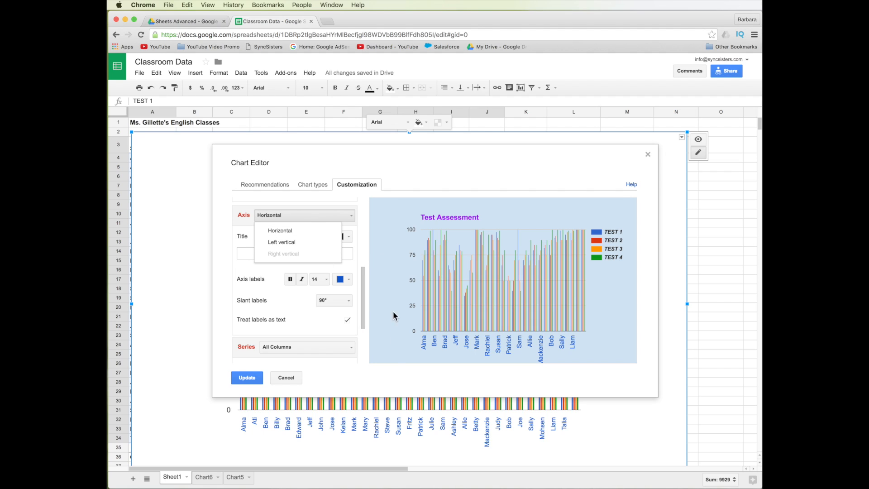
{"action": "left_click", "coordinate": [235, 278]}
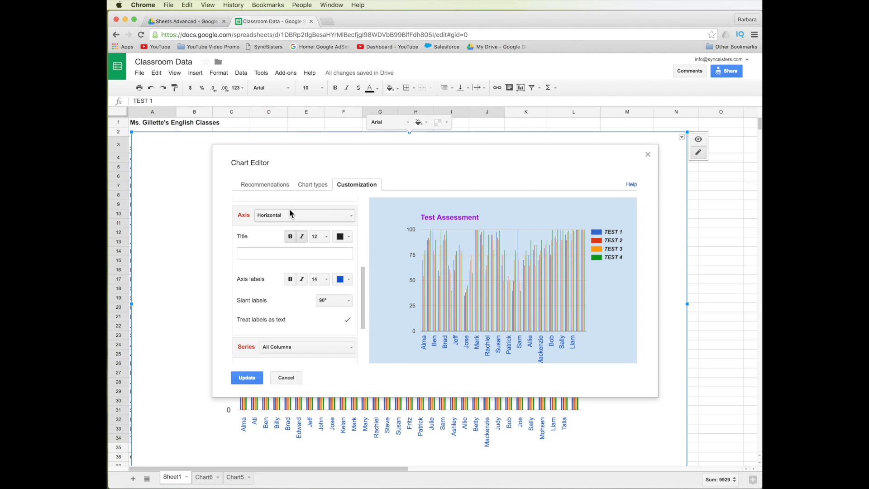
{"action": "left_click", "coordinate": [298, 214]}
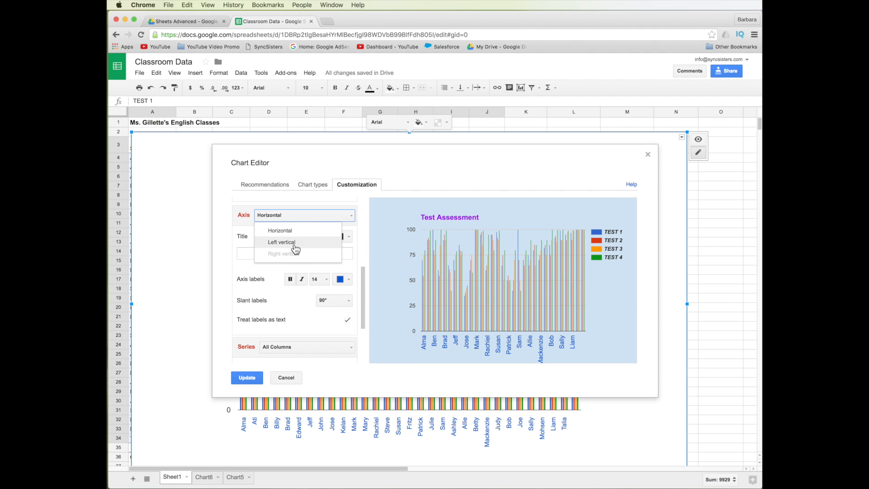
{"action": "left_click", "coordinate": [217, 231]}
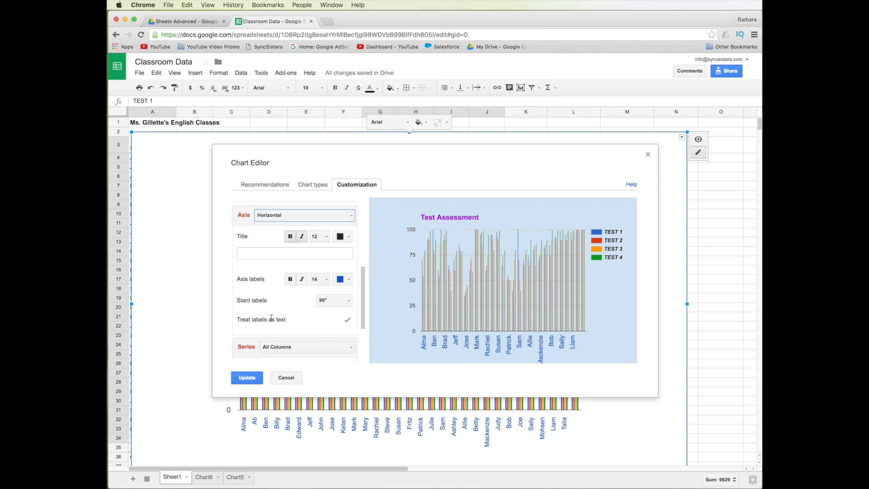
{"action": "left_click", "coordinate": [420, 342]}
{"action": "scroll", "coordinate": [325, 317], "scroll_direction": "down", "scroll_amount": 3}
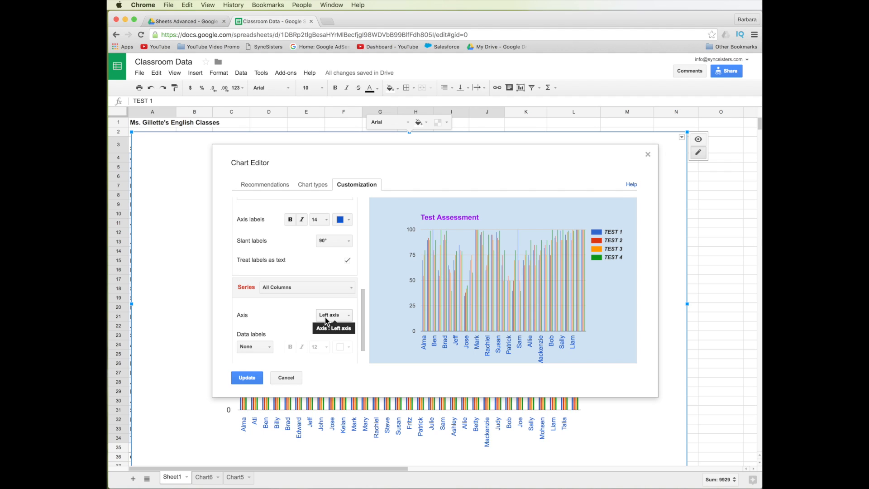
{"action": "scroll", "coordinate": [305, 215], "scroll_direction": "up", "scroll_amount": 4}
- Switch the axis settings to the Left vertical axis and make its labels bold
{"action": "left_click", "coordinate": [290, 233]}
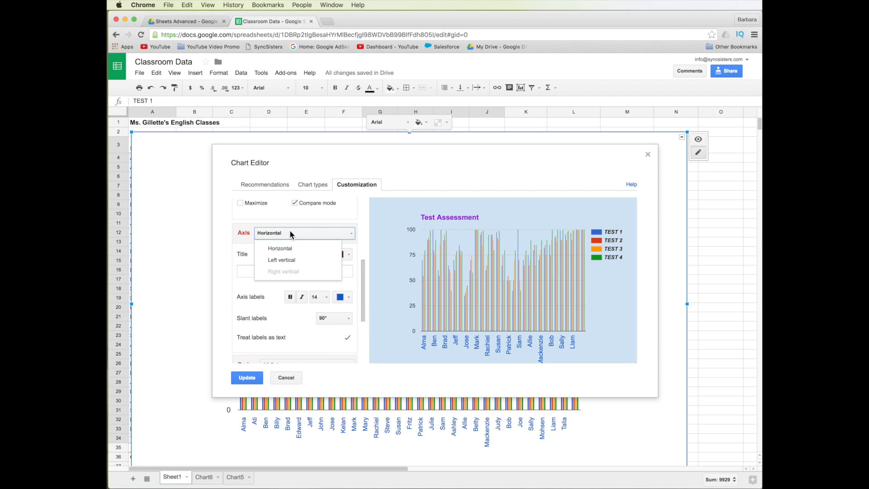
{"action": "left_click", "coordinate": [290, 263]}
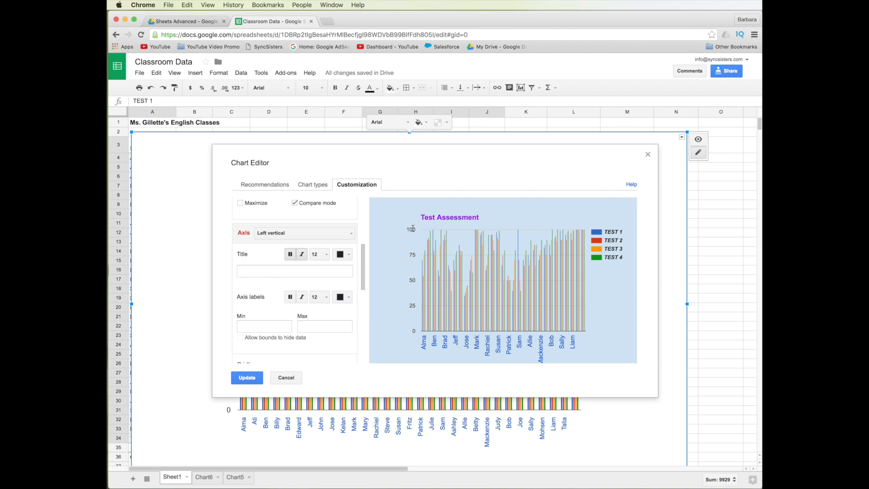
{"action": "left_click", "coordinate": [290, 297]}
- Set the left vertical axis's major gridlines to 8 and color them magenta
{"action": "scroll", "coordinate": [319, 337], "scroll_direction": "down", "scroll_amount": 5}
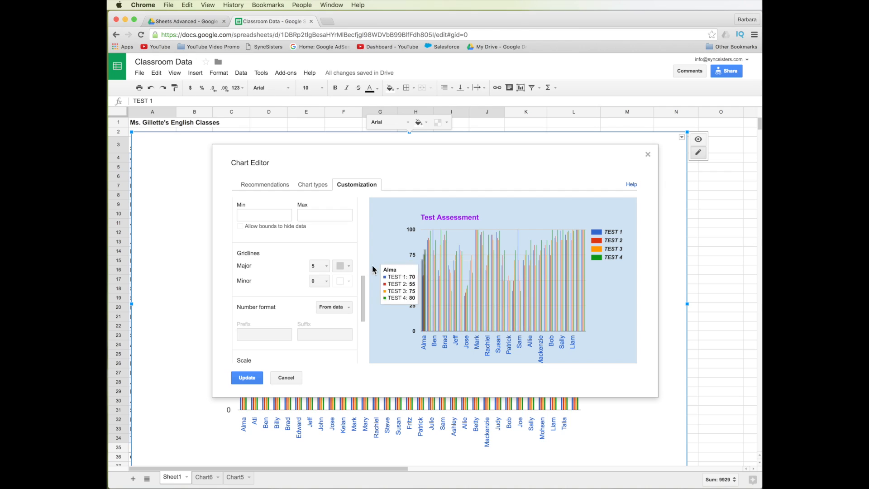
{"action": "left_click", "coordinate": [326, 267]}
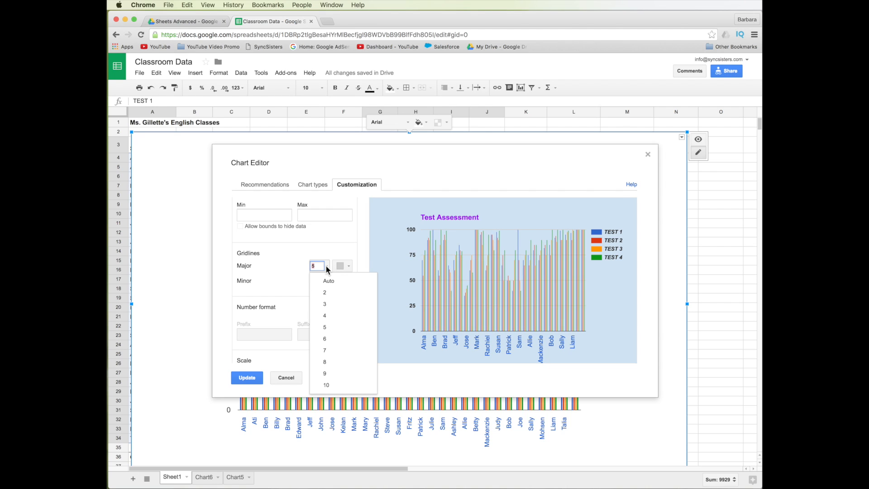
{"action": "left_click", "coordinate": [327, 363]}
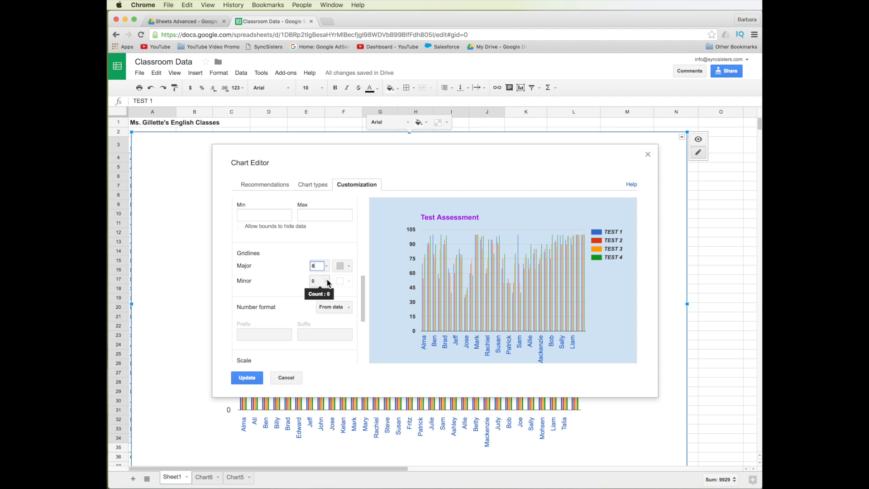
{"action": "left_click", "coordinate": [348, 266]}
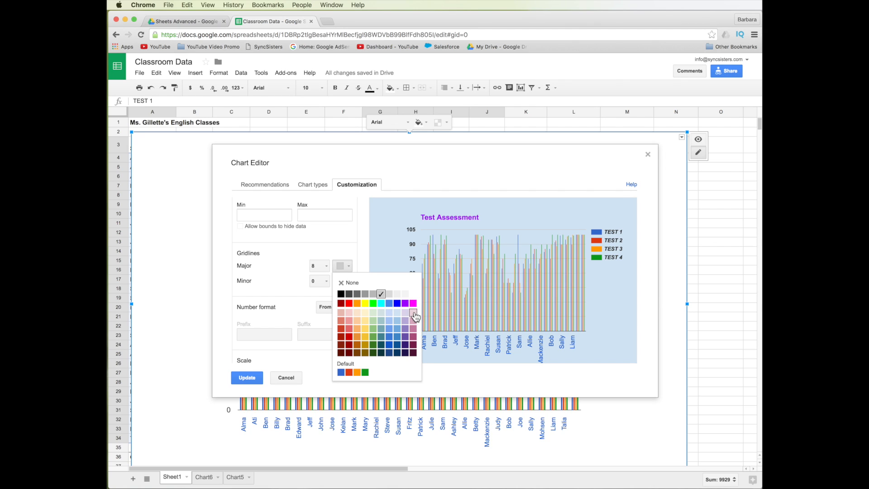
{"action": "left_click", "coordinate": [413, 303]}
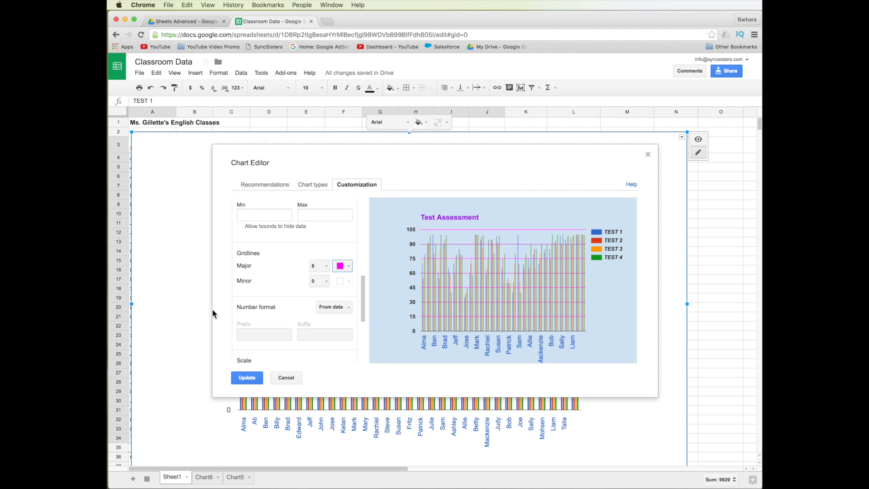
- Try 5 minor gridlines on the left vertical axis and set the count back to 0
{"action": "left_click", "coordinate": [324, 281]}
{"action": "left_click", "coordinate": [327, 354]}
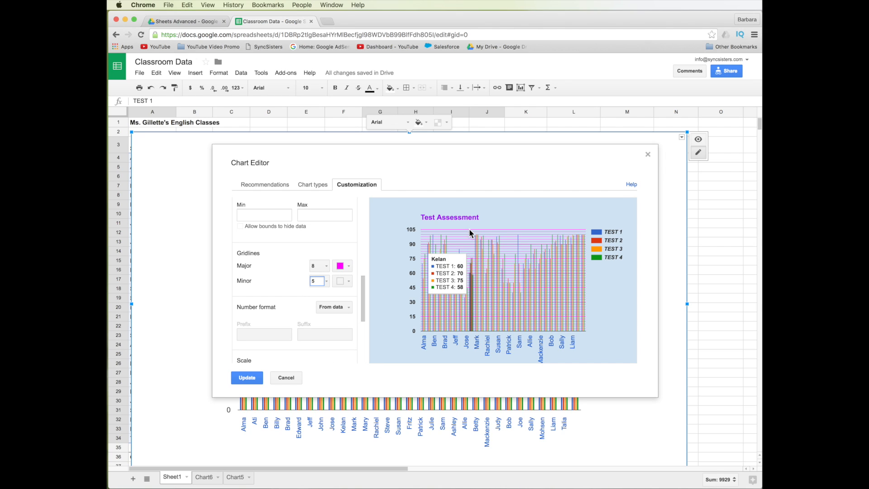
{"action": "left_click", "coordinate": [299, 281]}
{"action": "type", "text": "0"}
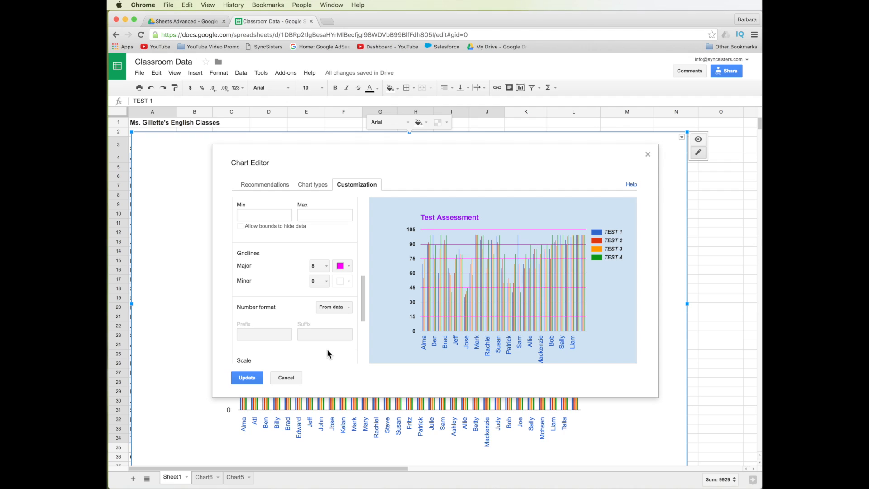
- Set the left vertical axis's number format to Custom, trying a "$" prefix and clearing it again
{"action": "left_click", "coordinate": [326, 307]}
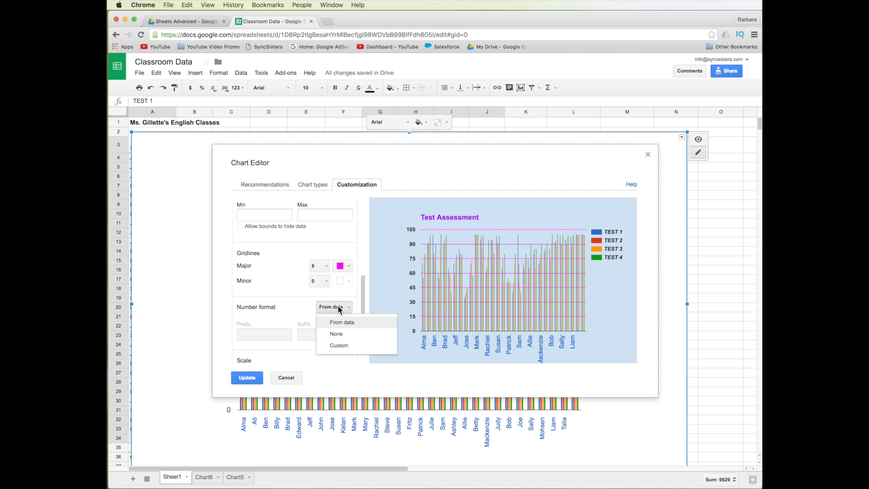
{"action": "left_click", "coordinate": [344, 345]}
{"action": "left_click", "coordinate": [270, 335]}
{"action": "type", "text": "$"}
{"action": "left_click", "coordinate": [319, 335]}
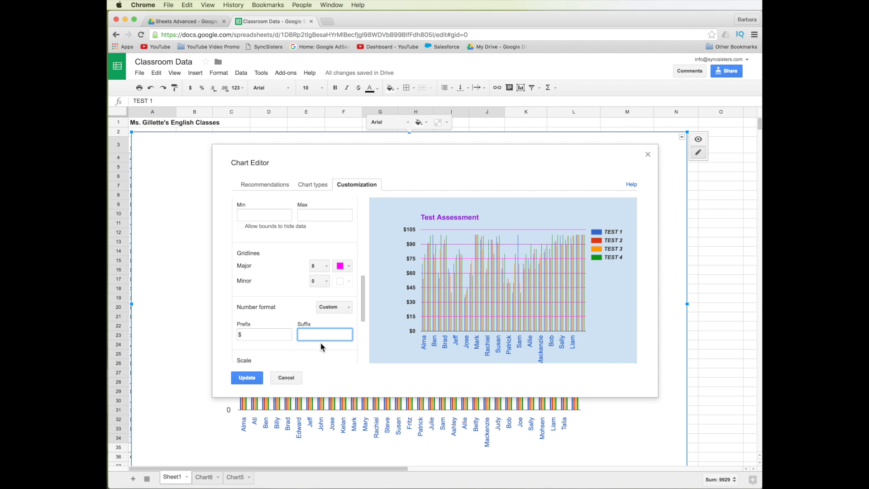
{"action": "left_click_drag", "start_coordinate": [265, 335], "coordinate": [220, 334]}
{"action": "key", "text": "BackSpace"}
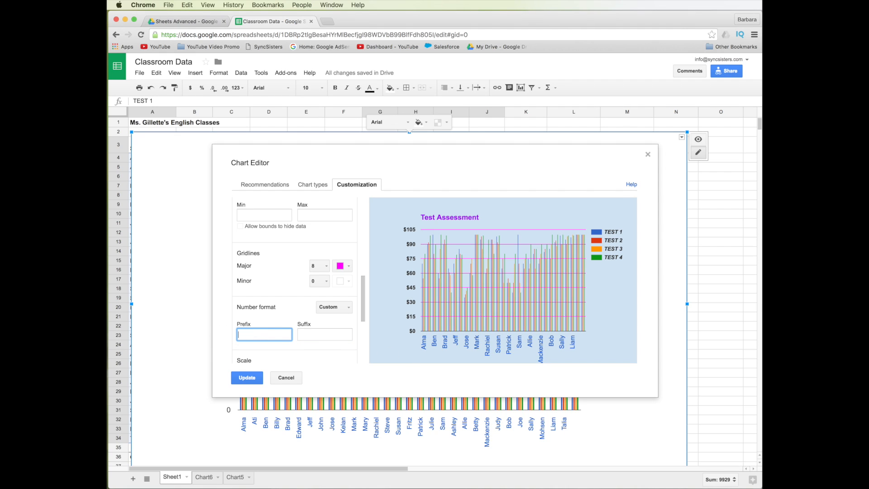
{"action": "key", "text": "Tab"}
- Look through the scale options available for the left vertical axis
{"action": "scroll", "coordinate": [279, 351], "scroll_direction": "down", "scroll_amount": 4}
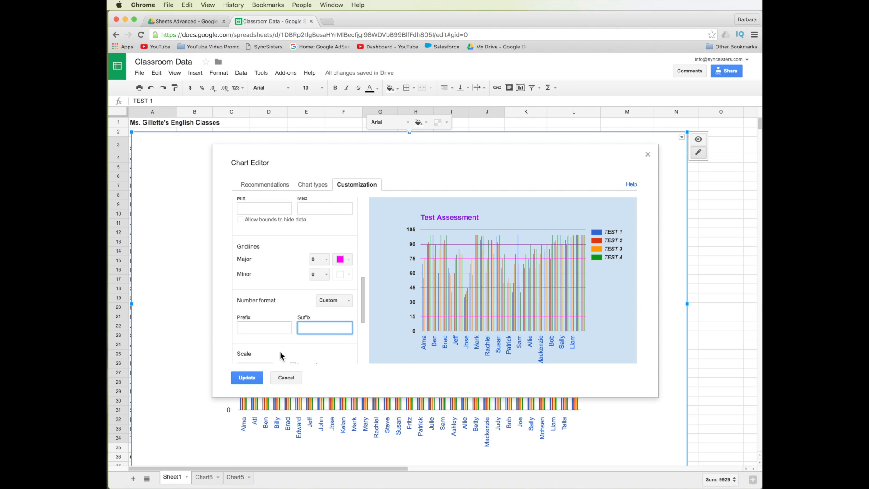
{"action": "scroll", "coordinate": [280, 351], "scroll_direction": "down", "scroll_amount": 1}
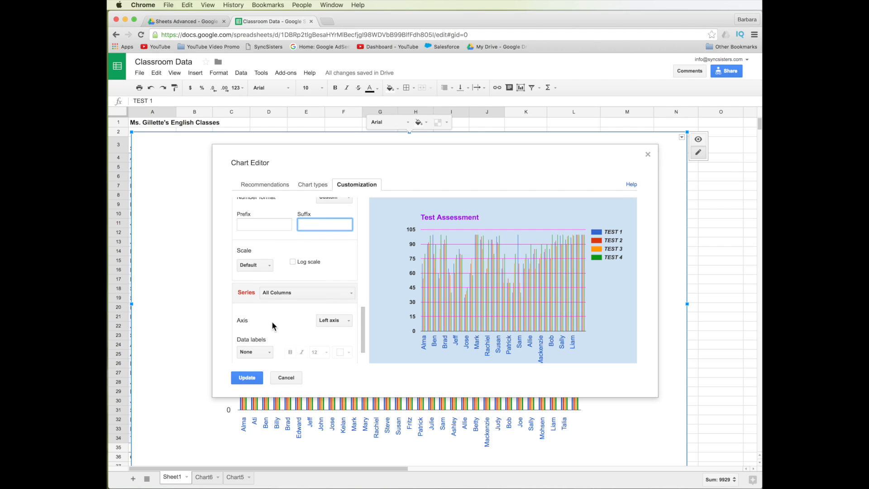
{"action": "left_click", "coordinate": [264, 267]}
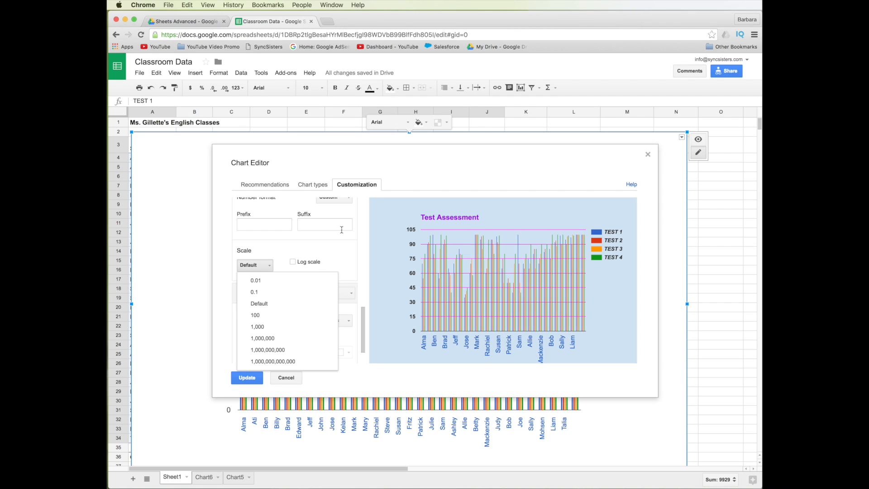
{"action": "scroll", "coordinate": [339, 235], "scroll_direction": "up", "scroll_amount": 4}
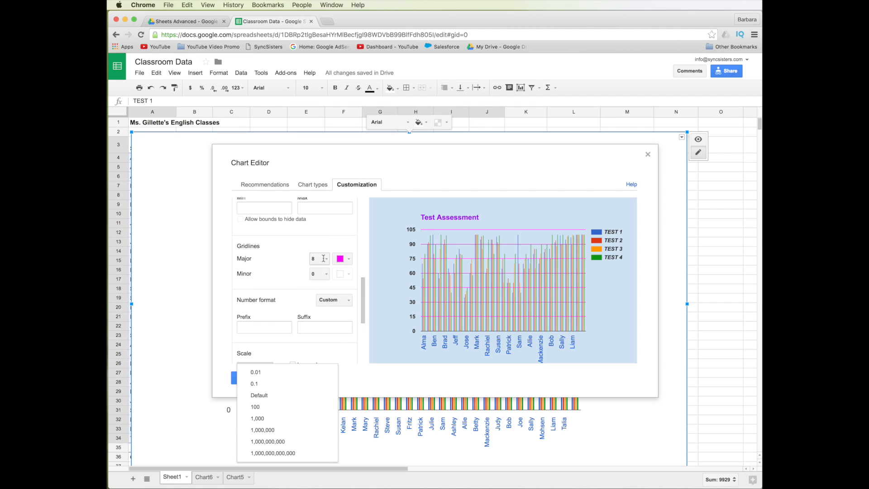
- Set the left vertical axis's major gridline count to Auto
{"action": "left_click", "coordinate": [326, 261]}
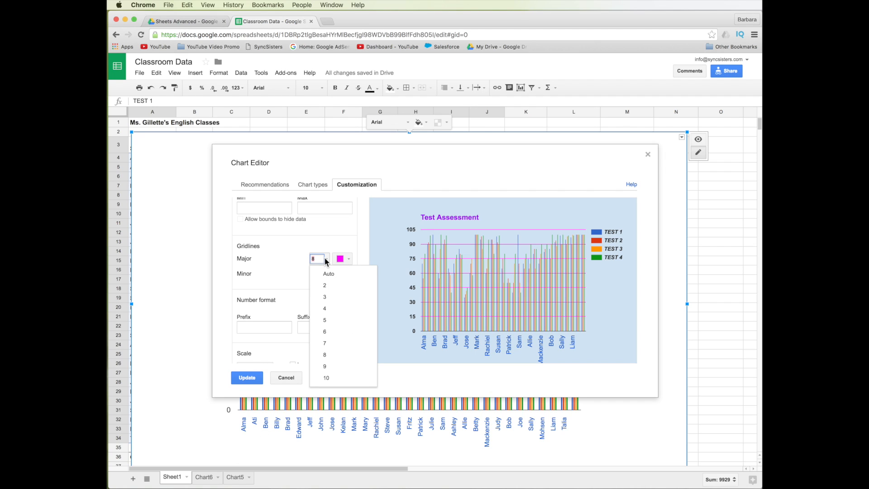
{"action": "left_click", "coordinate": [331, 275]}
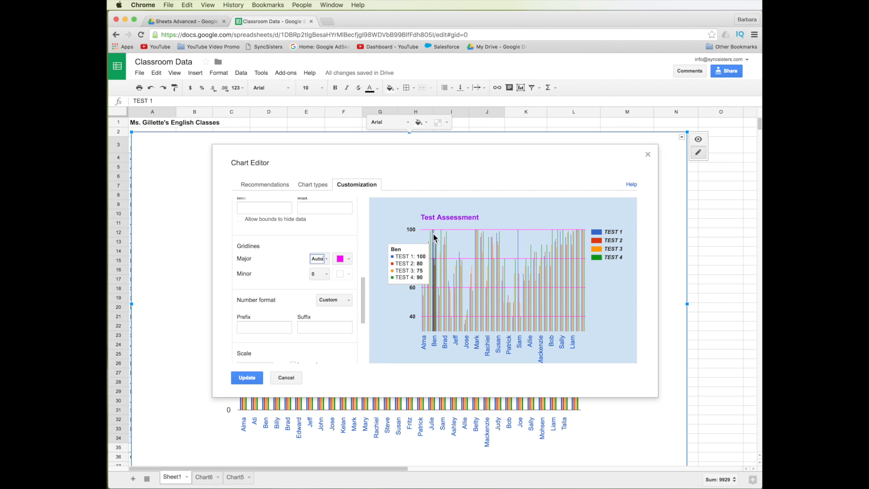
{"action": "mouse_move", "coordinate": [434, 234]}
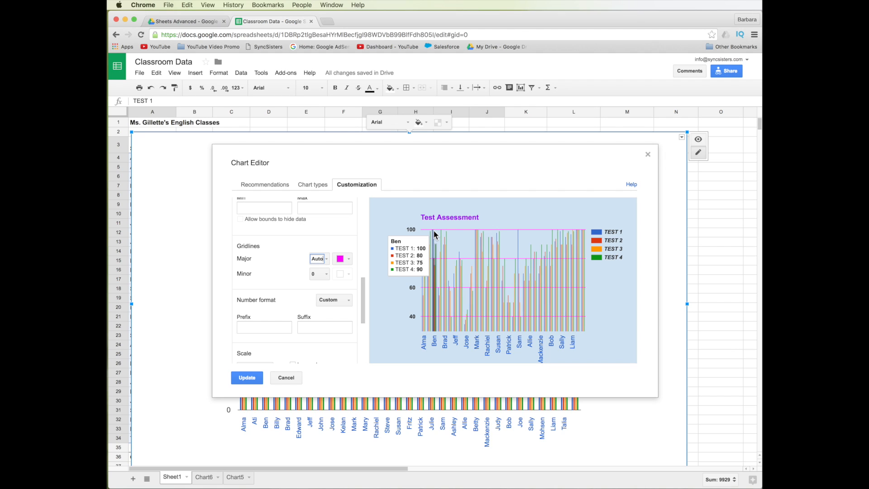
- Try a scale factor of 100 on the left vertical axis and set the scale back to Default
{"action": "scroll", "coordinate": [321, 295], "scroll_direction": "down", "scroll_amount": 5}
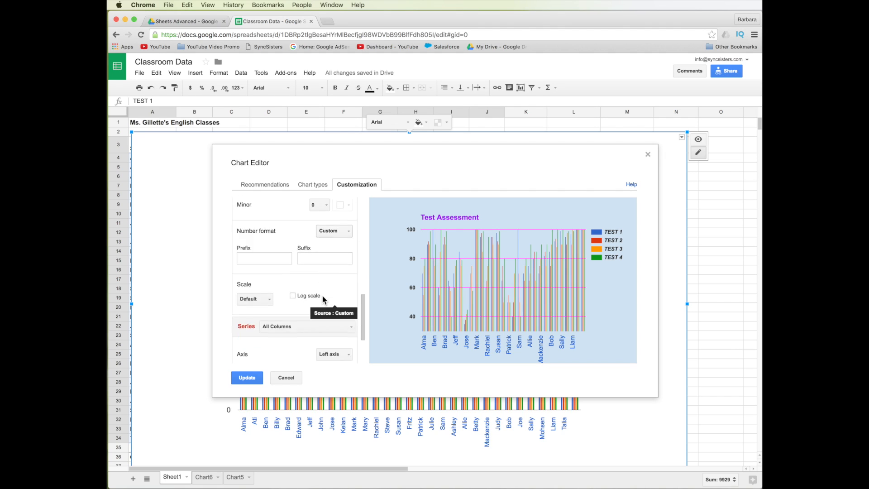
{"action": "scroll", "coordinate": [323, 297], "scroll_direction": "down", "scroll_amount": 1}
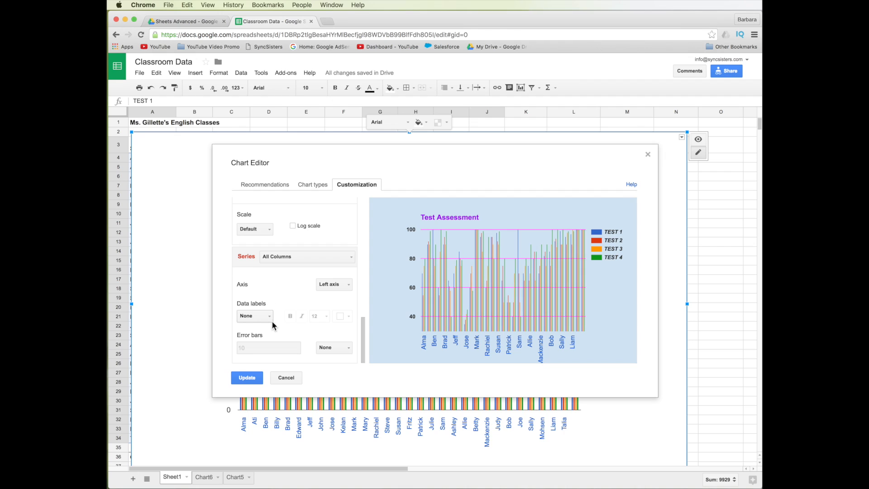
{"action": "left_click", "coordinate": [261, 230]}
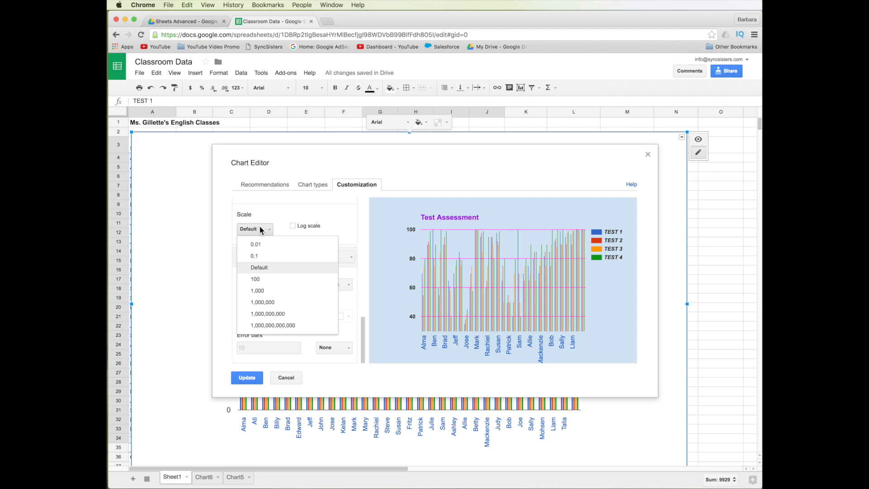
{"action": "left_click", "coordinate": [252, 279]}
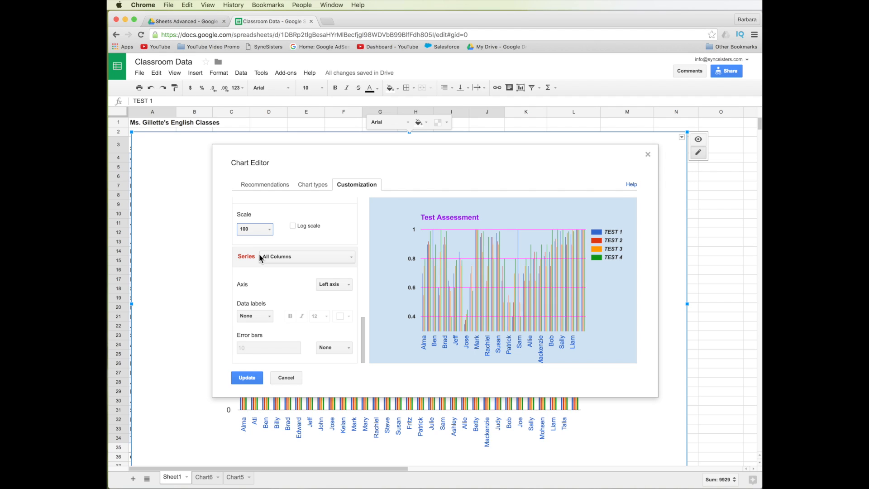
{"action": "left_click", "coordinate": [260, 228]}
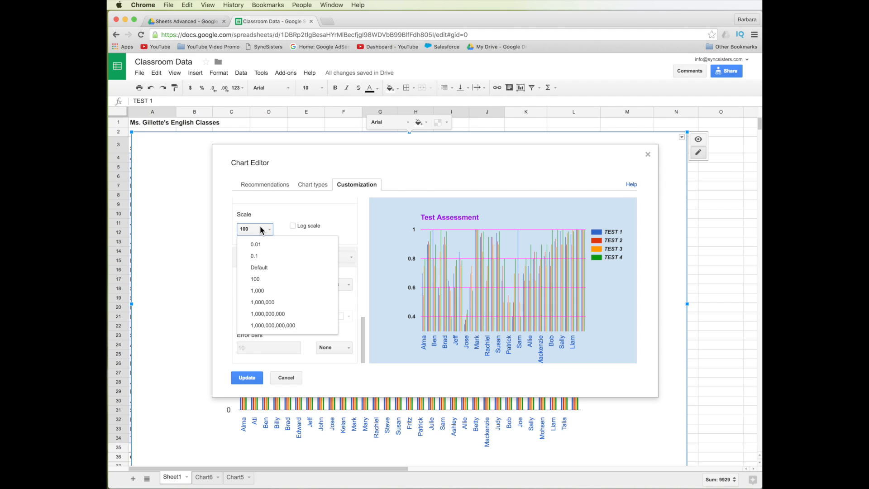
{"action": "left_click", "coordinate": [261, 268]}
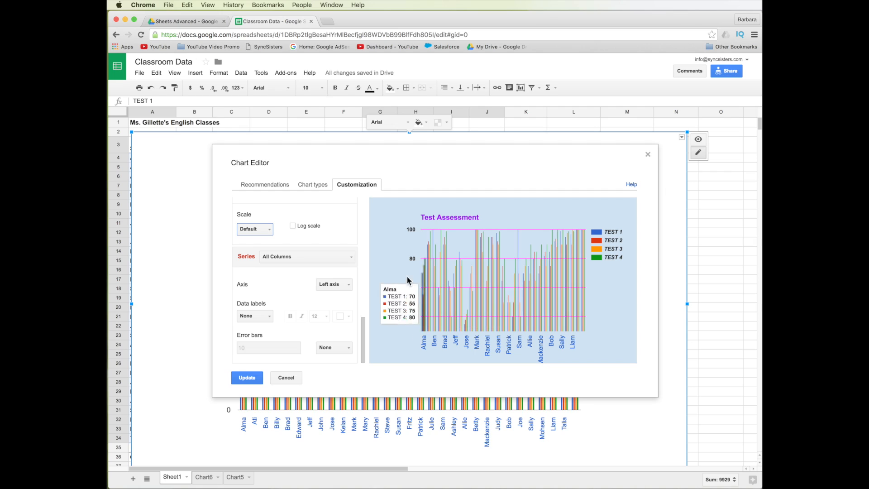
- Choose the TEST 1 series and change its column color to red
{"action": "left_click", "coordinate": [315, 257]}
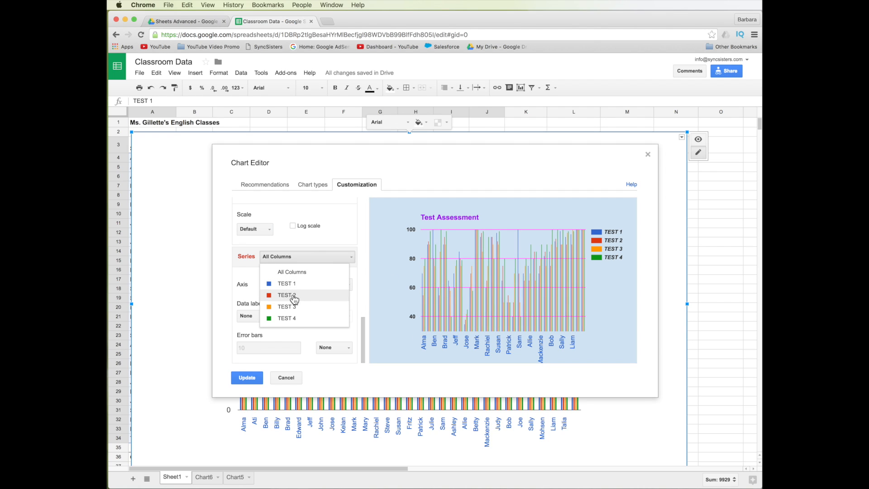
{"action": "left_click", "coordinate": [291, 284]}
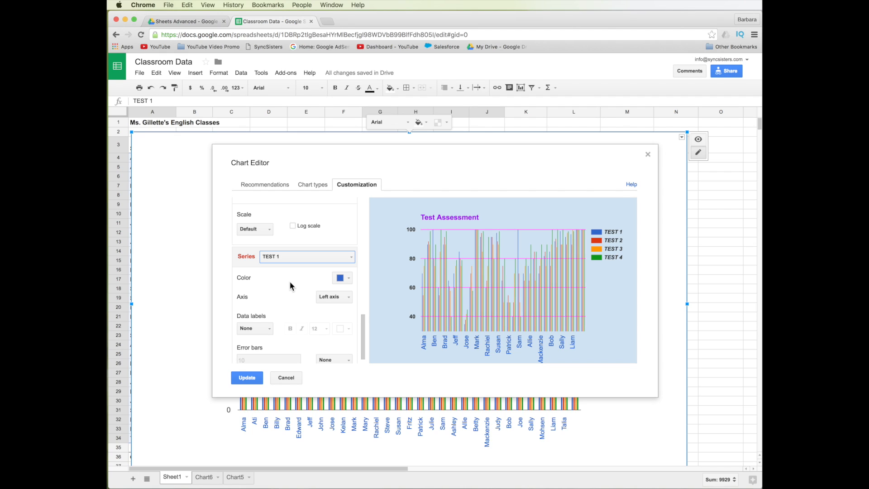
{"action": "left_click", "coordinate": [345, 277]}
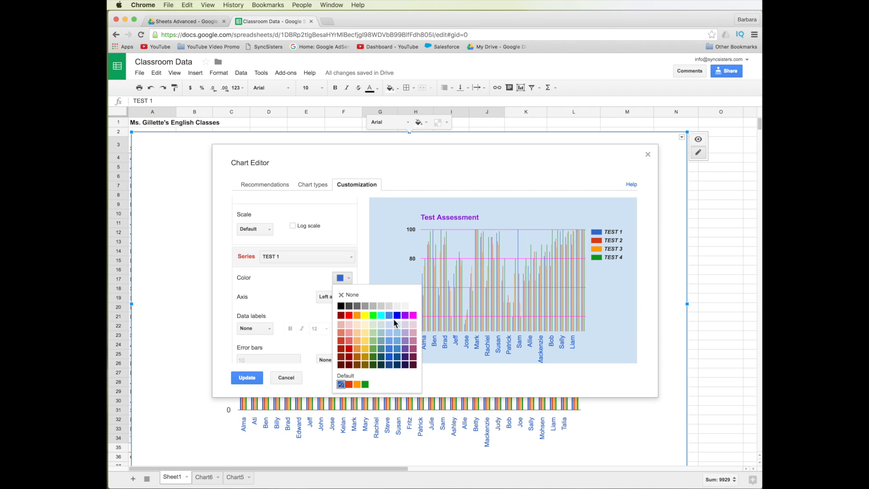
{"action": "left_click", "coordinate": [348, 316]}
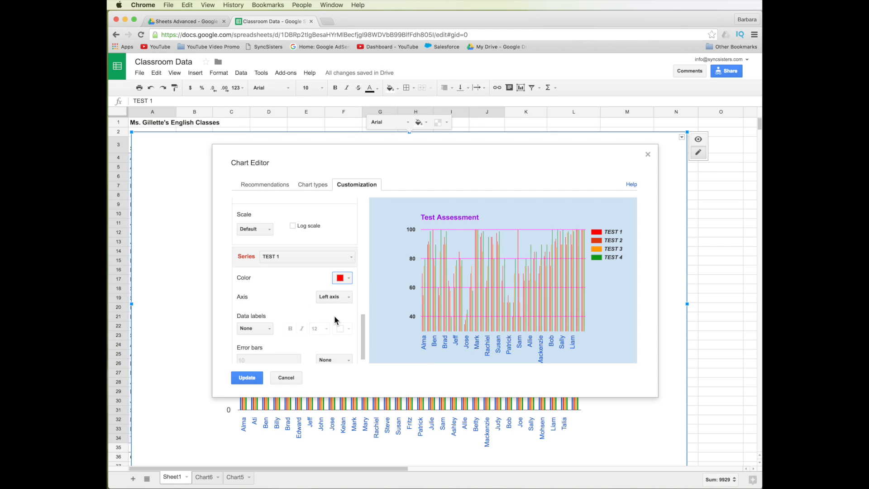
- Try Value data labels on the TEST 1 series and set the labels back to None
{"action": "left_click", "coordinate": [260, 329]}
{"action": "left_click", "coordinate": [261, 356]}
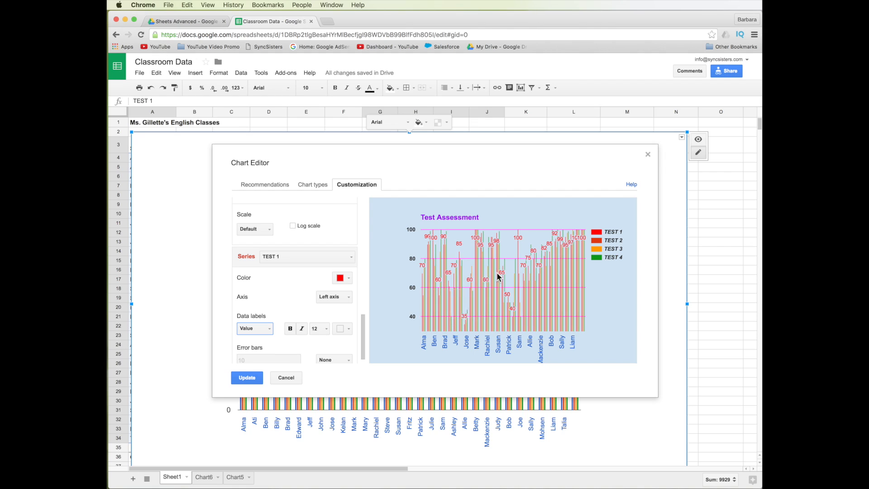
{"action": "mouse_move", "coordinate": [561, 274]}
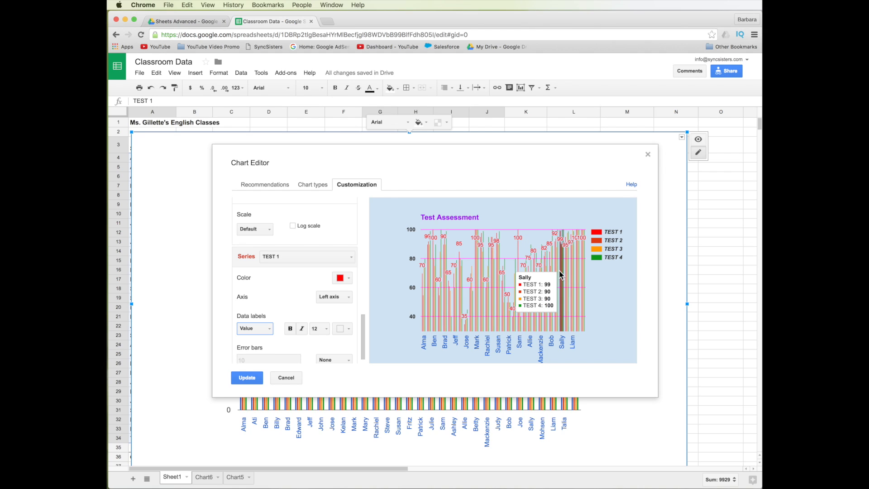
{"action": "mouse_move", "coordinate": [445, 285]}
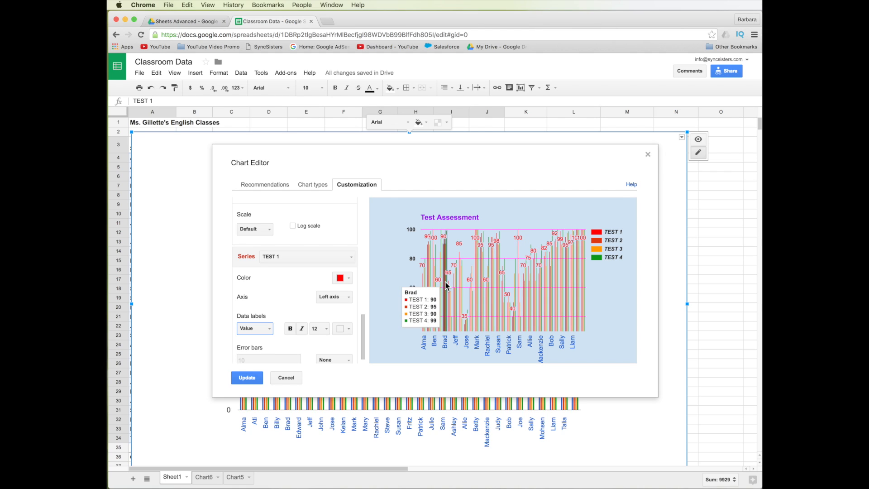
{"action": "left_click", "coordinate": [267, 329]}
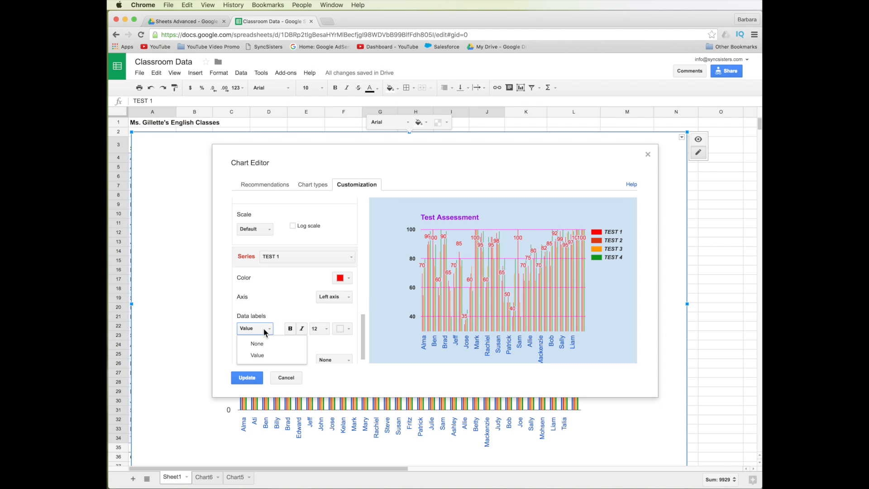
{"action": "left_click", "coordinate": [258, 344]}
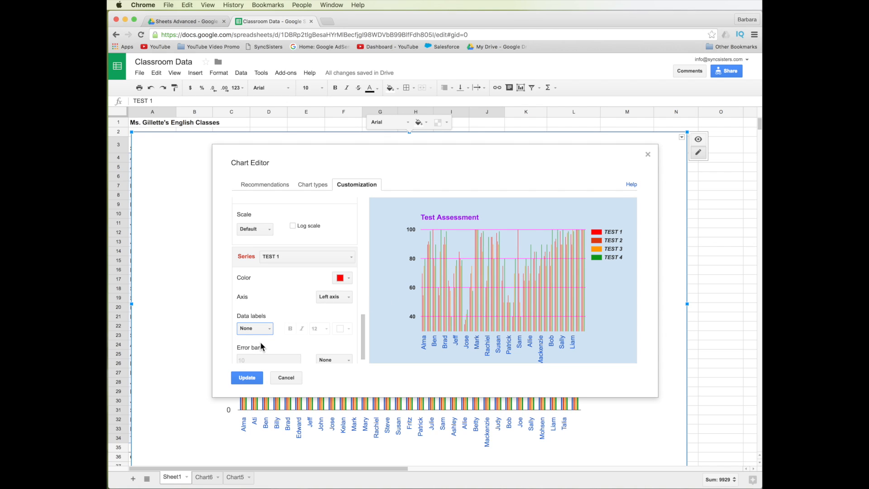
- Choose the TEST 2 series and change its column color to purple
{"action": "left_click", "coordinate": [343, 281]}
{"action": "left_click", "coordinate": [302, 256]}
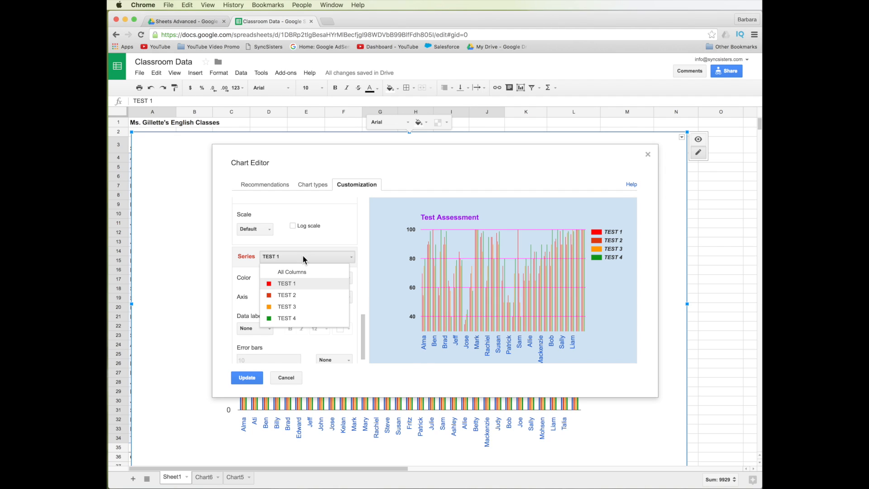
{"action": "left_click", "coordinate": [296, 296]}
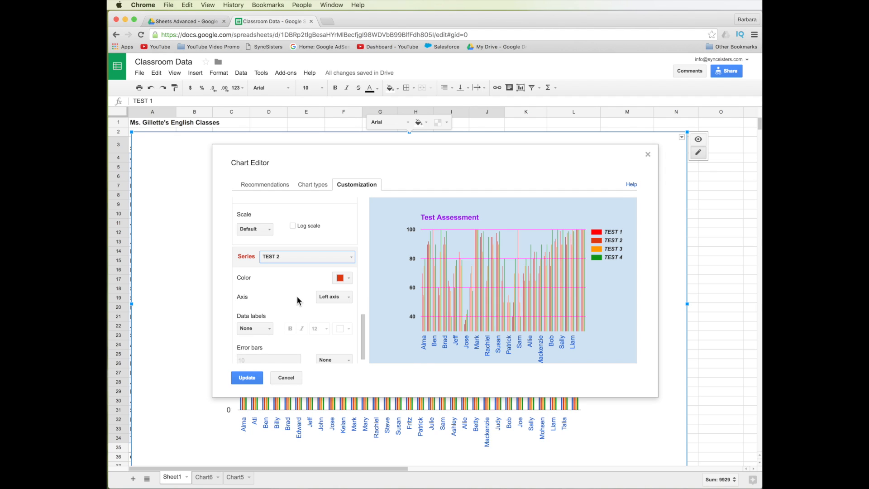
{"action": "left_click", "coordinate": [344, 278]}
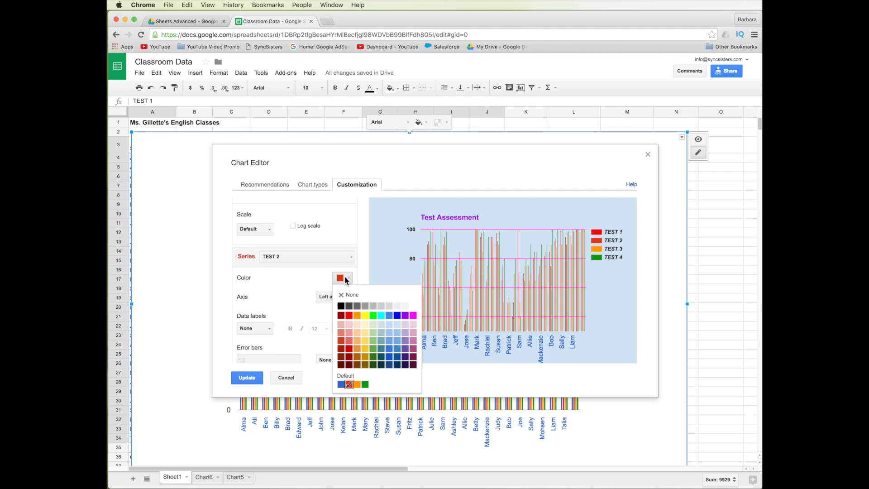
{"action": "left_click", "coordinate": [405, 315]}
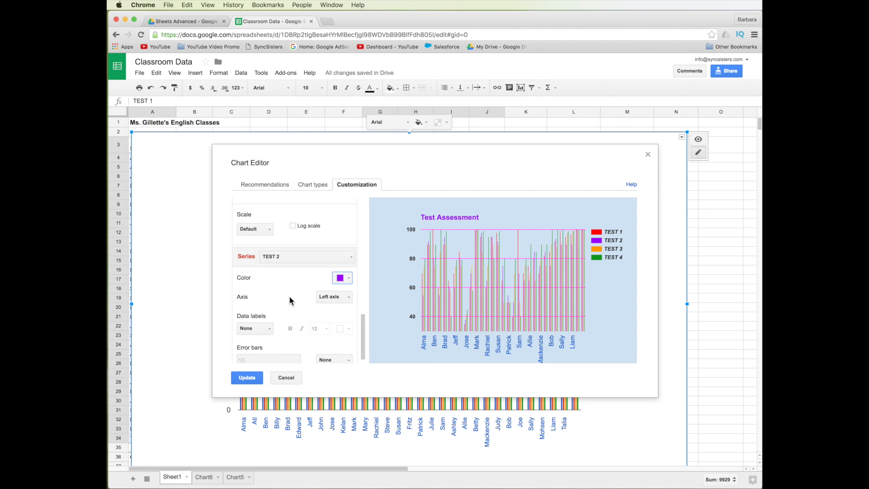
- Set the series selection back to All Columns and apply the customizations to the chart
{"action": "scroll", "coordinate": [290, 300], "scroll_direction": "down", "scroll_amount": 1}
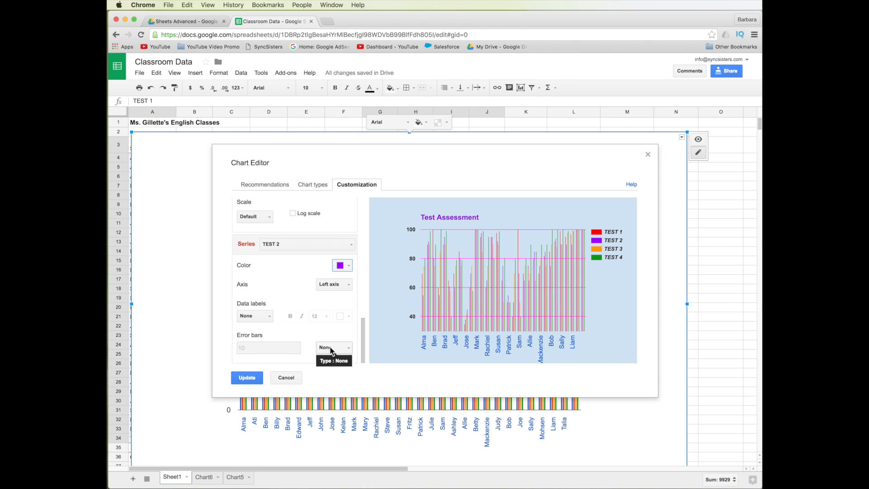
{"action": "left_click", "coordinate": [343, 265]}
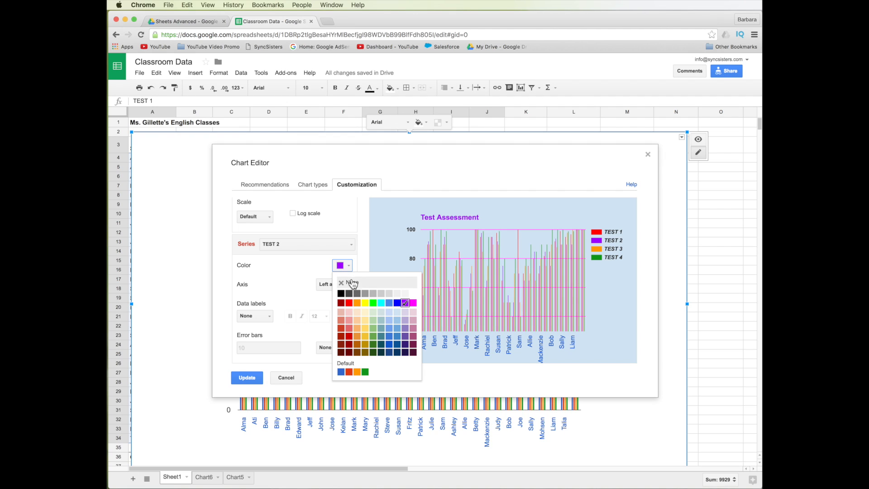
{"action": "left_click", "coordinate": [327, 241]}
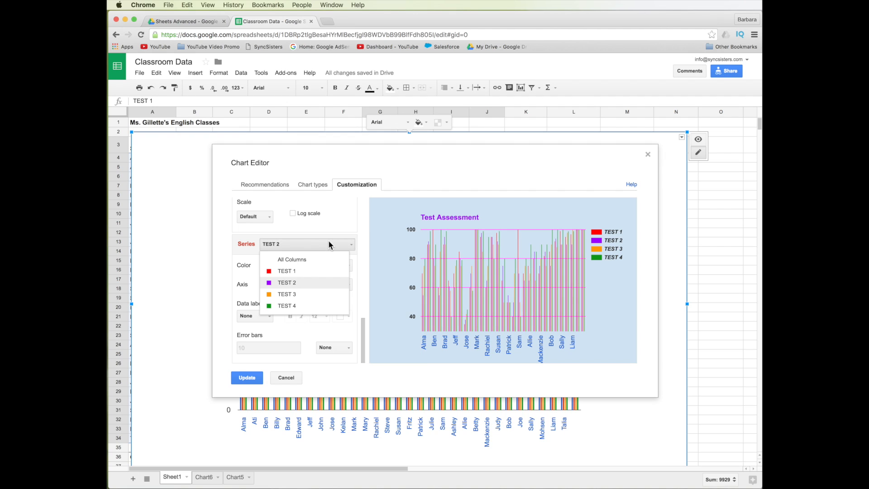
{"action": "left_click", "coordinate": [300, 257]}
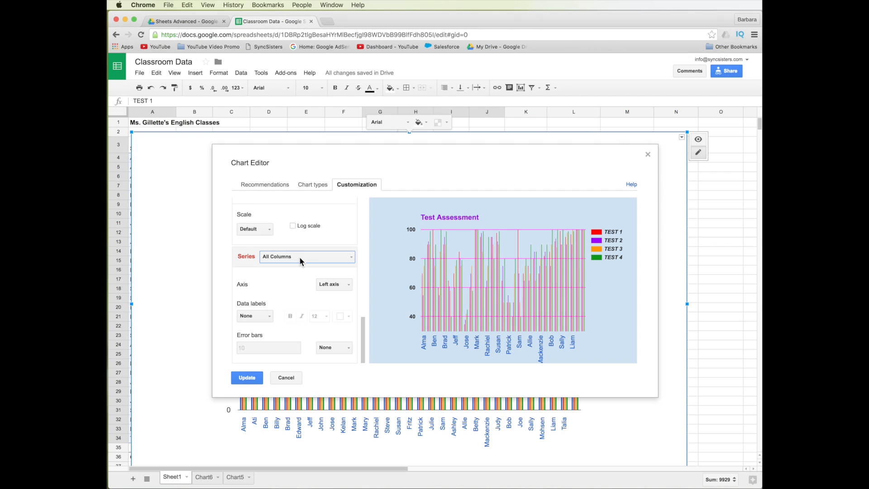
{"action": "left_click", "coordinate": [245, 377]}
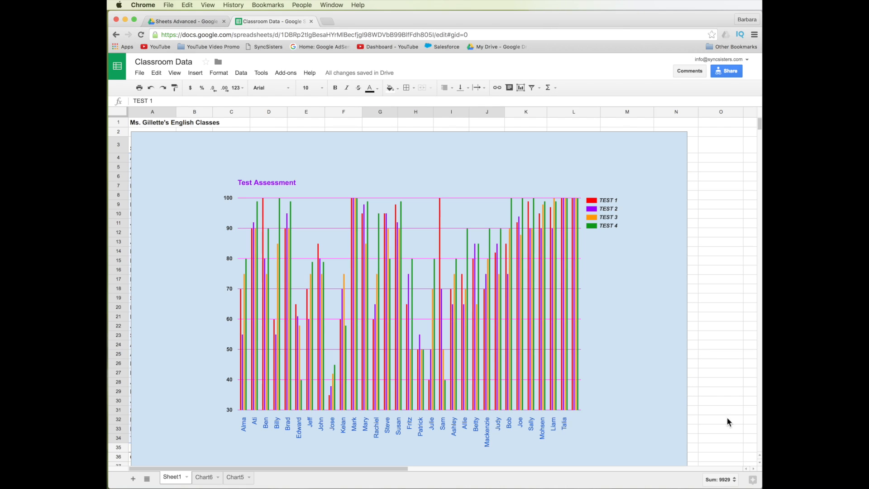
- Shrink the Test Assessment chart and place it over about columns J to O, rows 7 to 24, of the sheet
{"action": "mouse_move", "coordinate": [758, 485]}
{"action": "left_mouse_down"}
{"action": "mouse_move", "coordinate": [798, 488]}
{"action": "mouse_move", "coordinate": [754, 483]}
{"action": "left_mouse_up"}
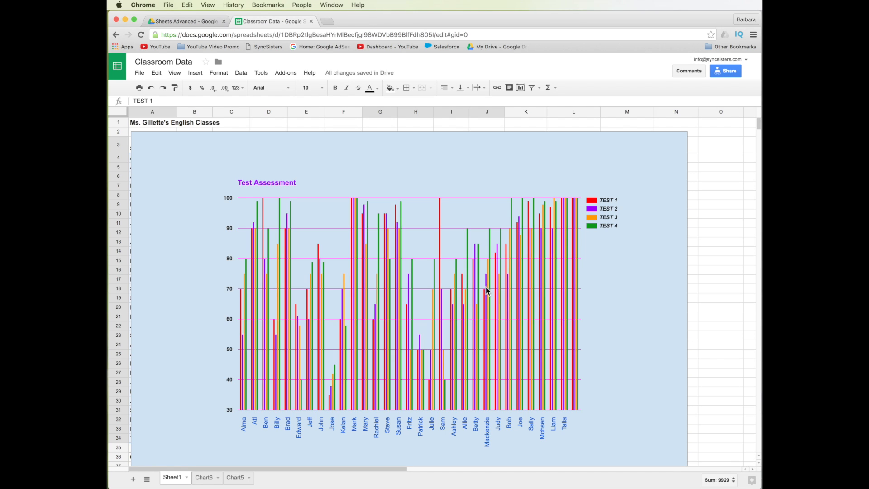
{"action": "left_click", "coordinate": [250, 151]}
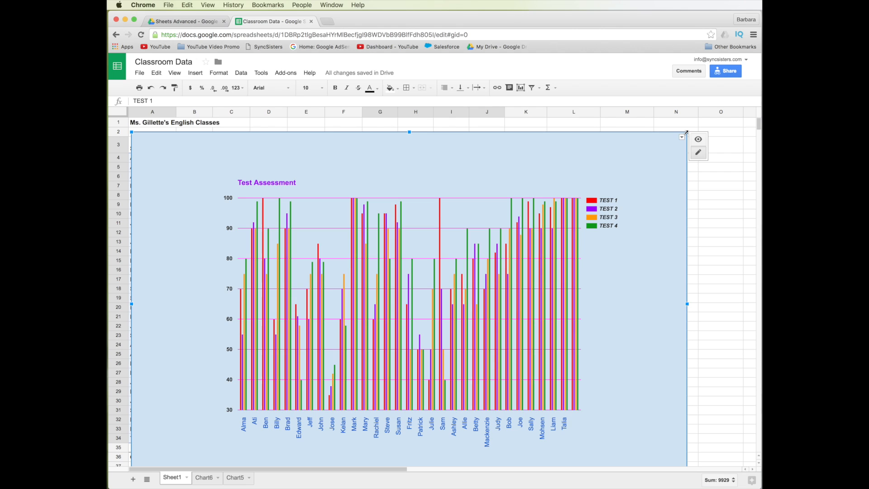
{"action": "left_click_drag", "start_coordinate": [687, 132], "coordinate": [382, 321]}
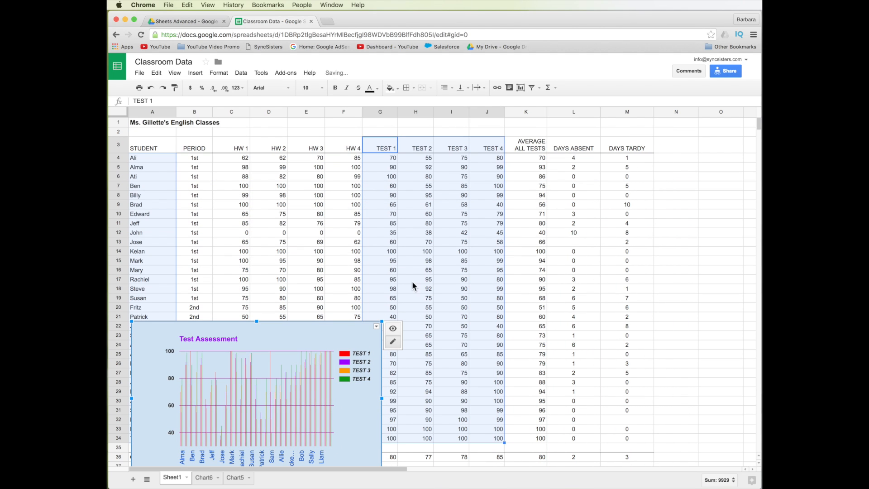
{"action": "left_click_drag", "start_coordinate": [334, 335], "coordinate": [670, 195]}
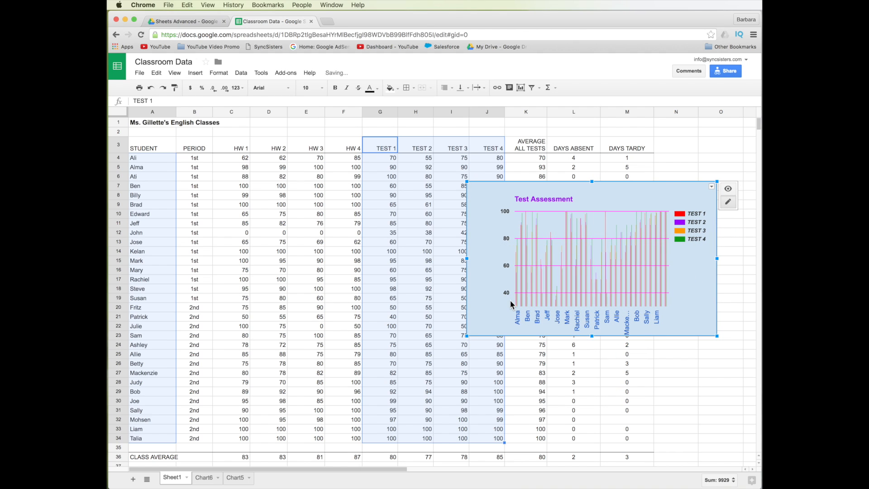
{"action": "left_click_drag", "start_coordinate": [717, 336], "coordinate": [741, 351]}
{"action": "left_click", "coordinate": [284, 133]}
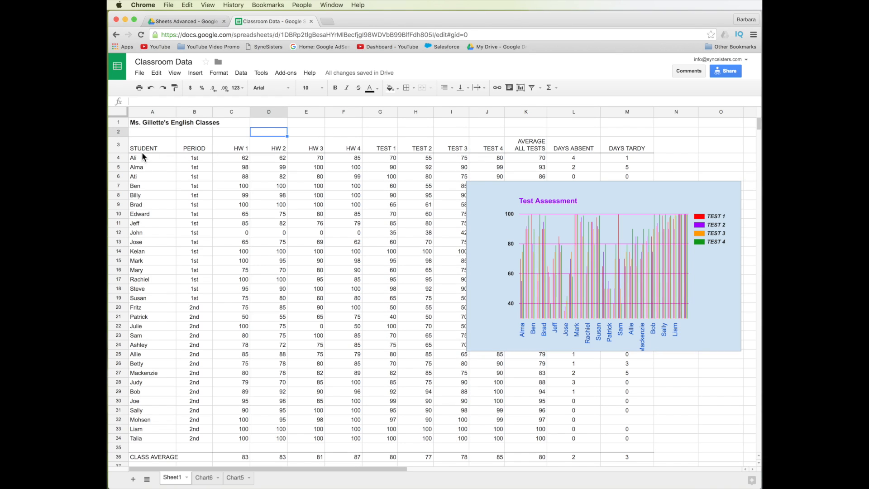
- Turn on a filter for the student table and limit the STUDENT column to only the student in row 4
{"action": "left_click", "coordinate": [137, 148]}
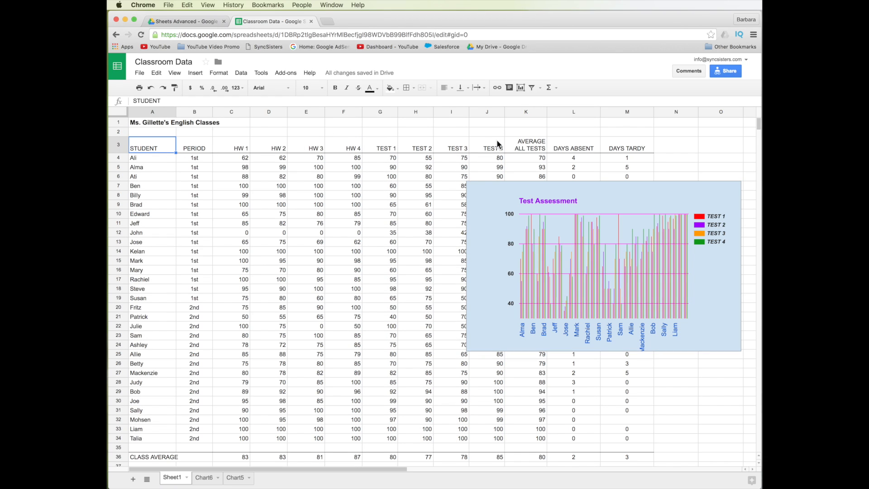
{"action": "left_click", "coordinate": [532, 88]}
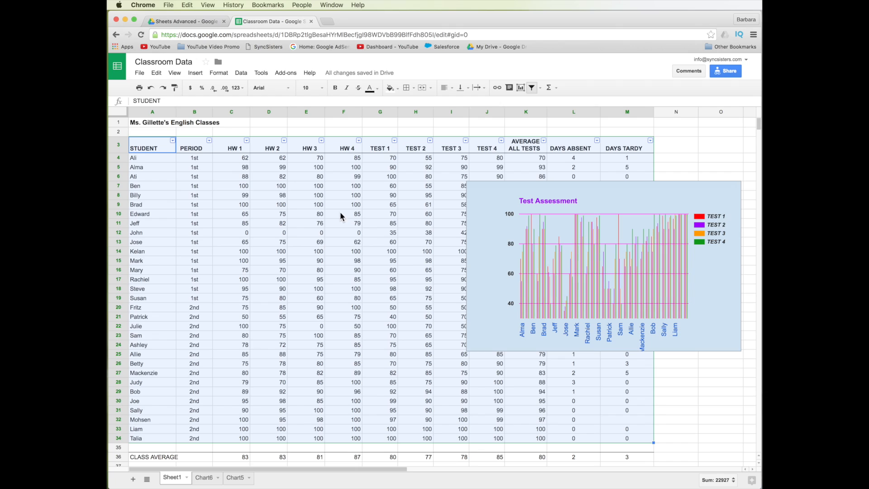
{"action": "left_click", "coordinate": [173, 140]}
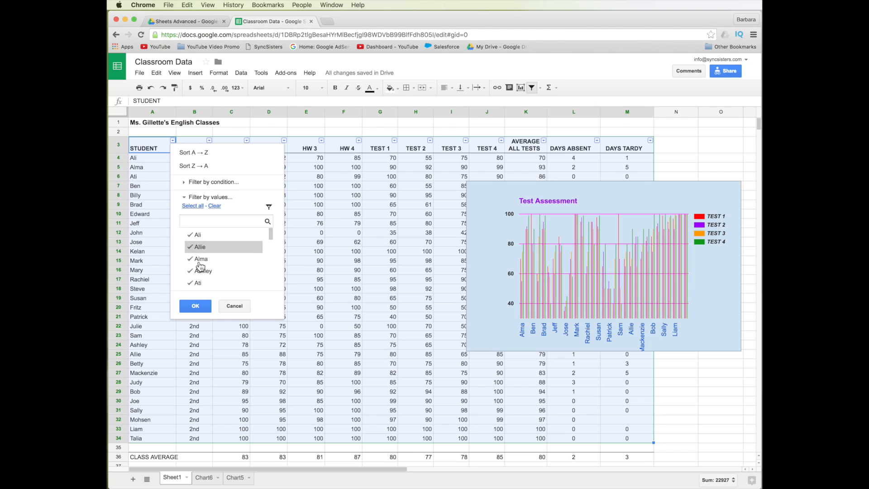
{"action": "left_click", "coordinate": [214, 206]}
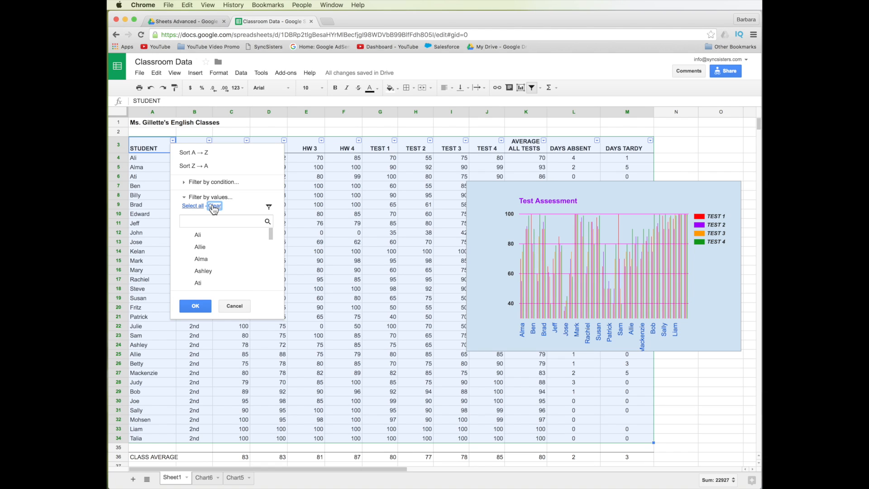
{"action": "left_click", "coordinate": [190, 236]}
{"action": "left_click", "coordinate": [195, 306]}
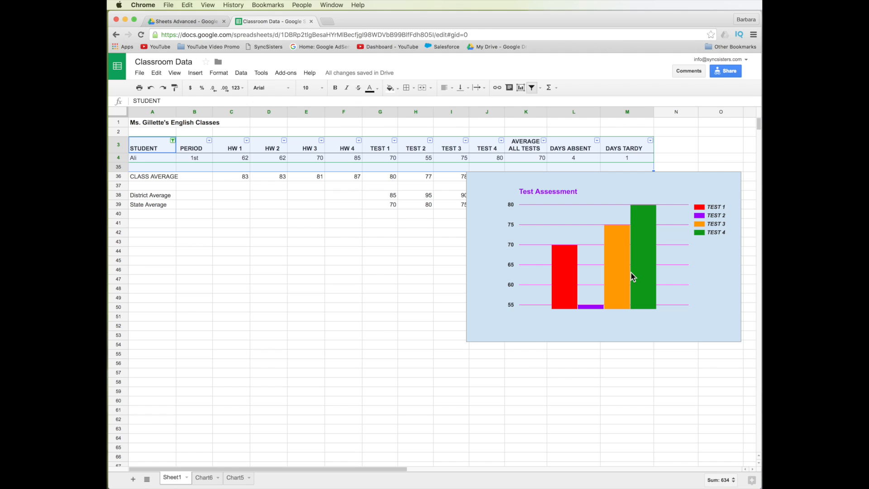
- Move the Test Assessment chart below the averages, over about columns C to J, rows 43 to 61
{"action": "left_click", "coordinate": [486, 206]}
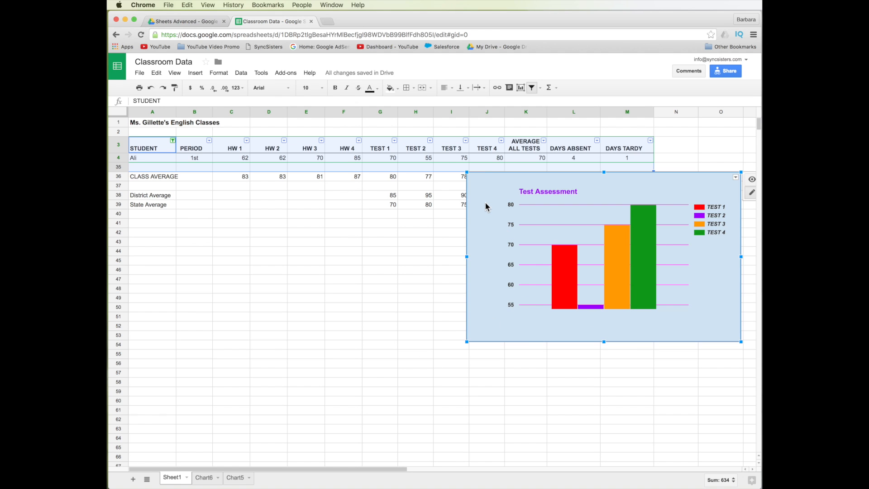
{"action": "left_click_drag", "start_coordinate": [476, 196], "coordinate": [252, 256]}
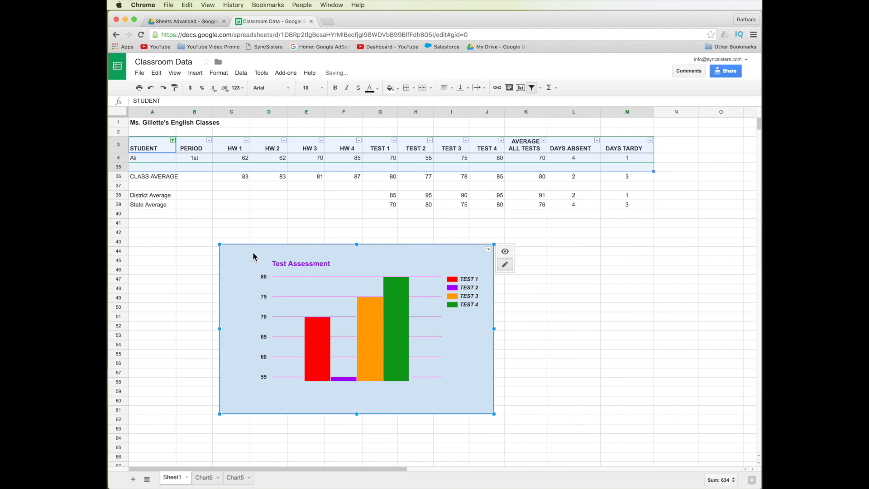
- Add the student in row 24 to the values shown by the STUDENT column filter
{"action": "left_click", "coordinate": [173, 141]}
{"action": "left_click", "coordinate": [193, 271]}
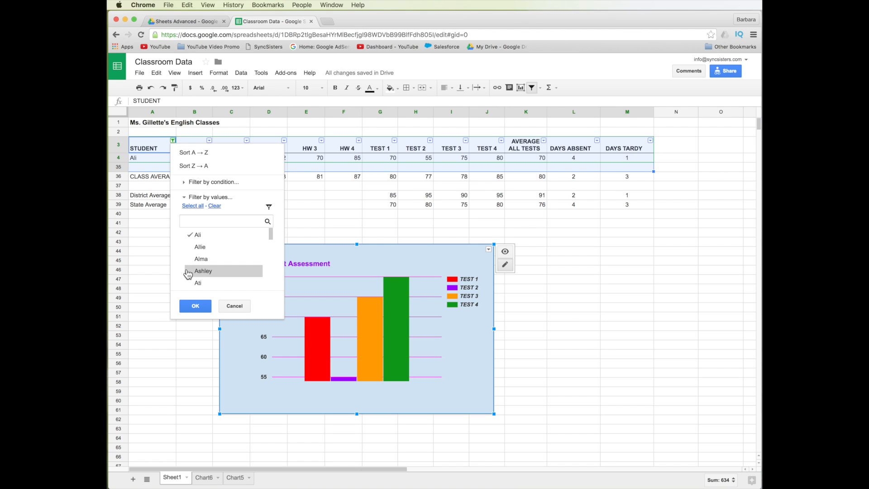
{"action": "left_click", "coordinate": [200, 307]}
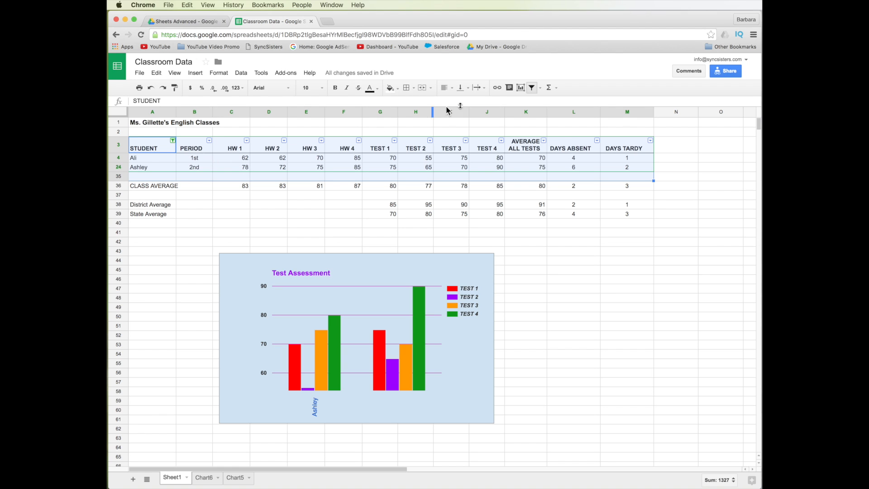
- Turn off the table filter and check the chart with all students' data
{"action": "left_click", "coordinate": [532, 88]}
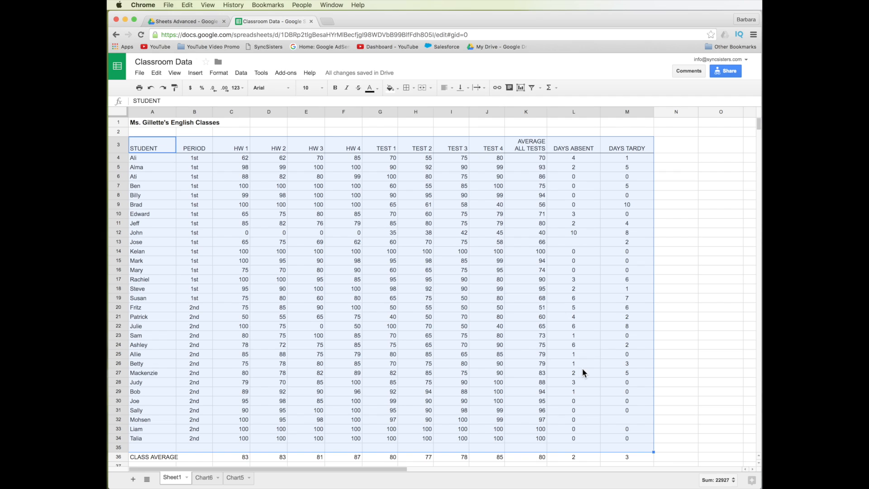
{"action": "scroll", "coordinate": [582, 368], "scroll_direction": "down", "scroll_amount": 10}
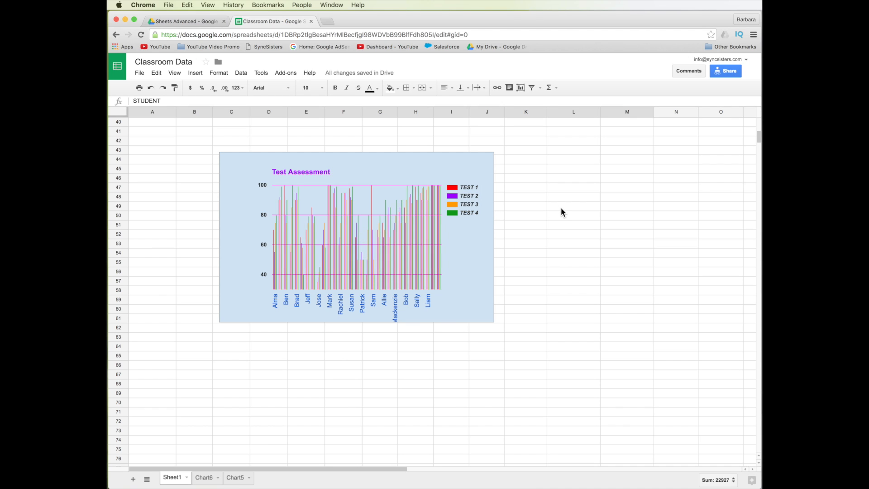
{"action": "scroll", "coordinate": [562, 209], "scroll_direction": "up", "scroll_amount": 8}
{"action": "scroll", "coordinate": [561, 209], "scroll_direction": "up", "scroll_amount": 3}
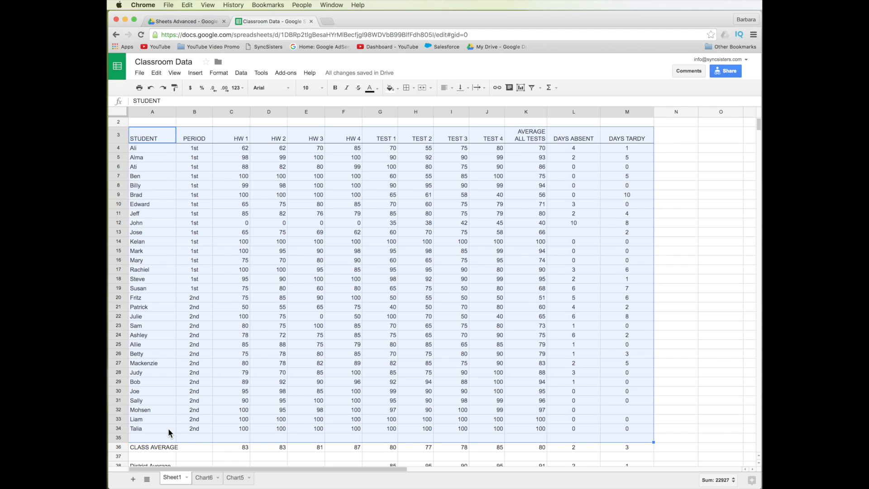
- Insert one blank row above row 19, within the 1st period students
{"action": "left_click", "coordinate": [137, 297]}
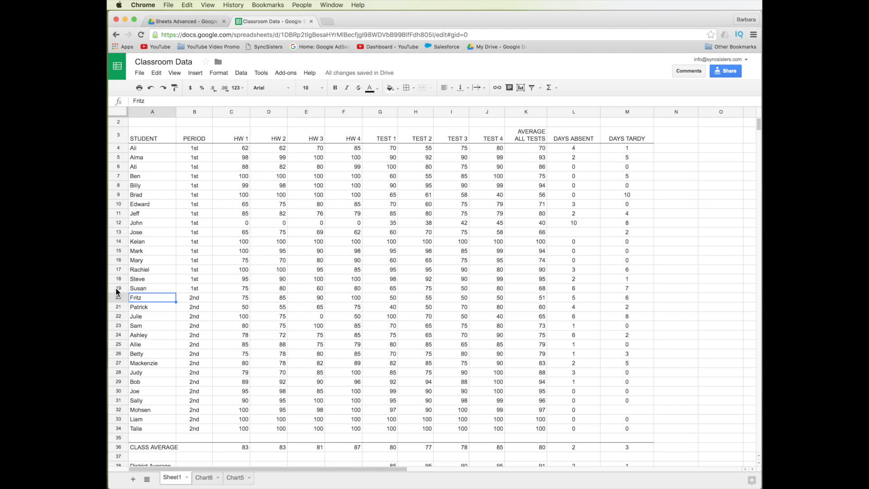
{"action": "left_click", "coordinate": [117, 289]}
{"action": "right_click", "coordinate": [120, 291]}
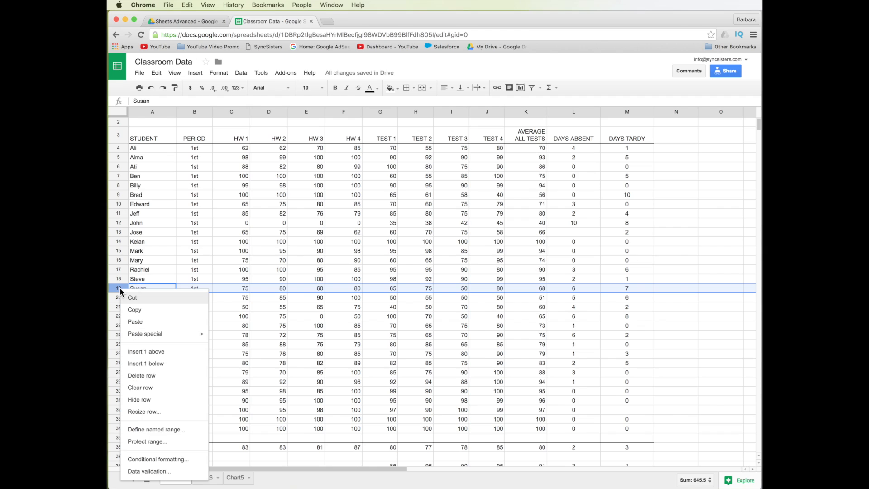
{"action": "left_click", "coordinate": [138, 352]}
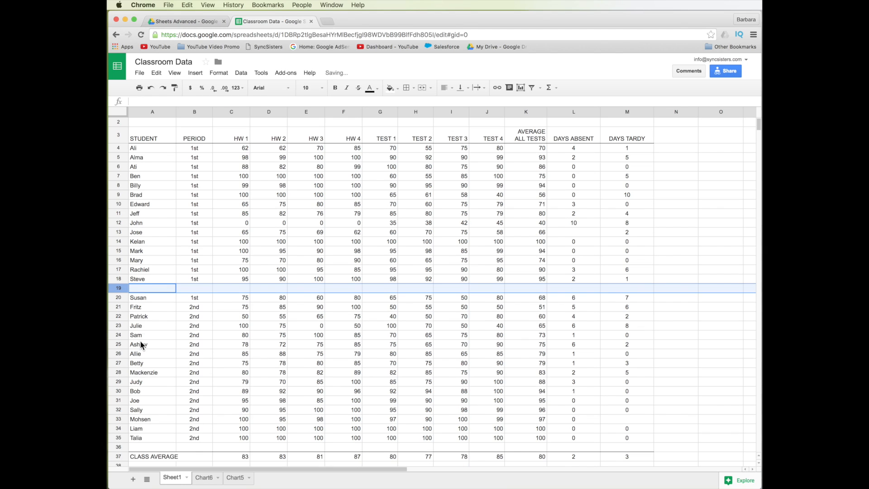
- Enter the new student's name in row 19, with period 1st, HW 1 score 100 and HW 2 score 30
{"action": "type", "text": "Bobby"}
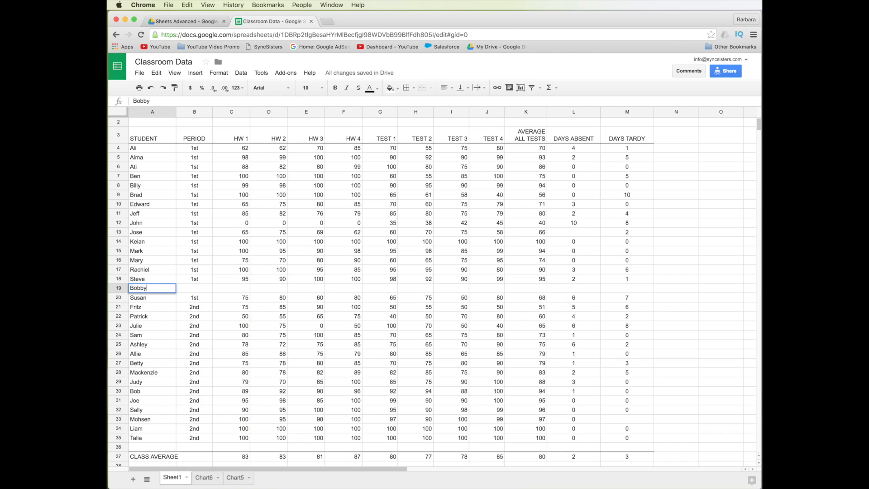
{"action": "key", "text": "Tab"}
{"action": "type", "text": "1st"}
{"action": "key", "text": "Tab"}
{"action": "type", "text": "100"}
{"action": "key", "text": "Tab"}
{"action": "type", "text": "30"}
{"action": "key", "text": "Tab"}
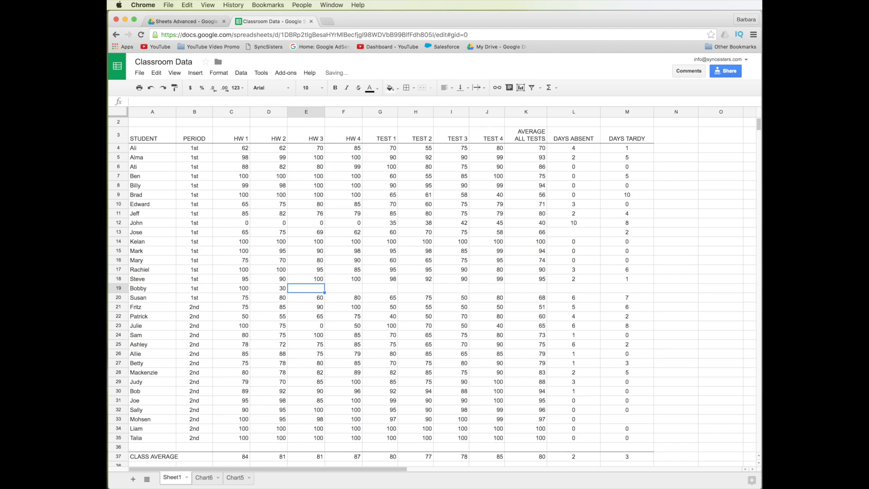
- Leave HW 3 and HW 4 blank in row 19 and enter 90, 95, 99 and 98 for TEST 1 through TEST 4
{"action": "key", "text": "Tab"}
{"action": "key", "text": "Tab"}
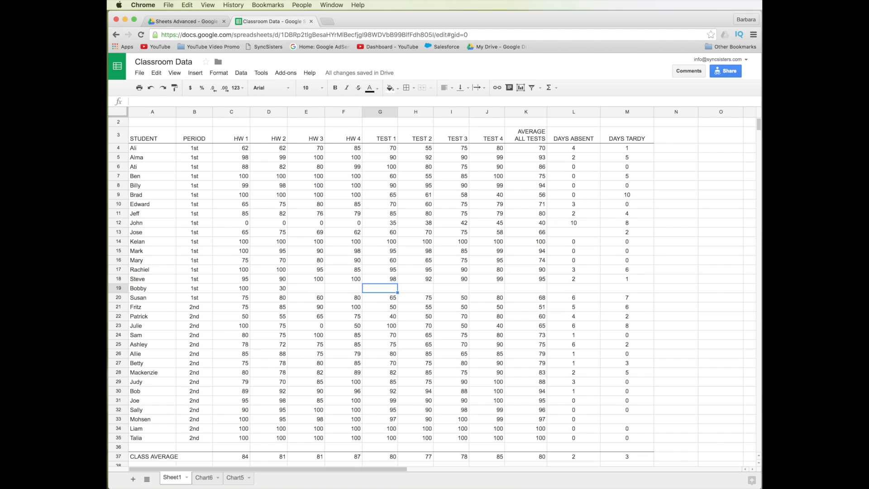
{"action": "type", "text": "90"}
{"action": "key", "text": "Tab"}
{"action": "type", "text": "95"}
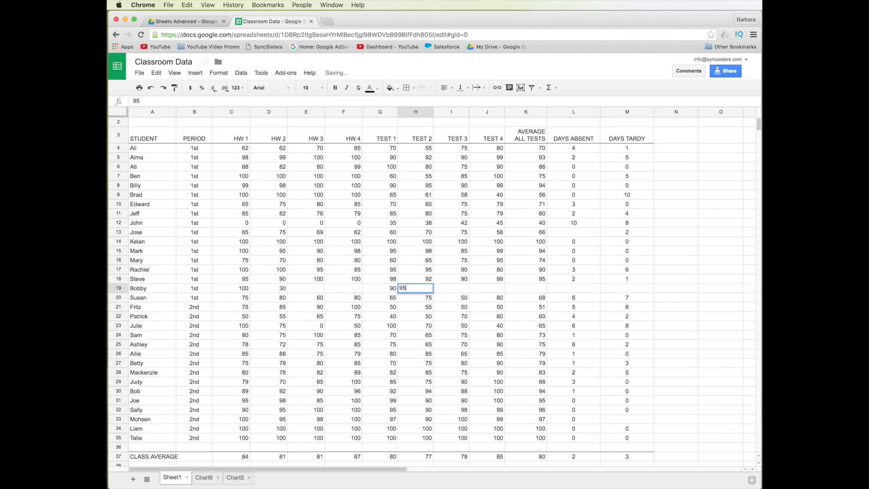
{"action": "key", "text": "Tab"}
{"action": "type", "text": "99"}
{"action": "key", "text": "Tab"}
{"action": "type", "text": "98"}
{"action": "key", "text": "Tab"}
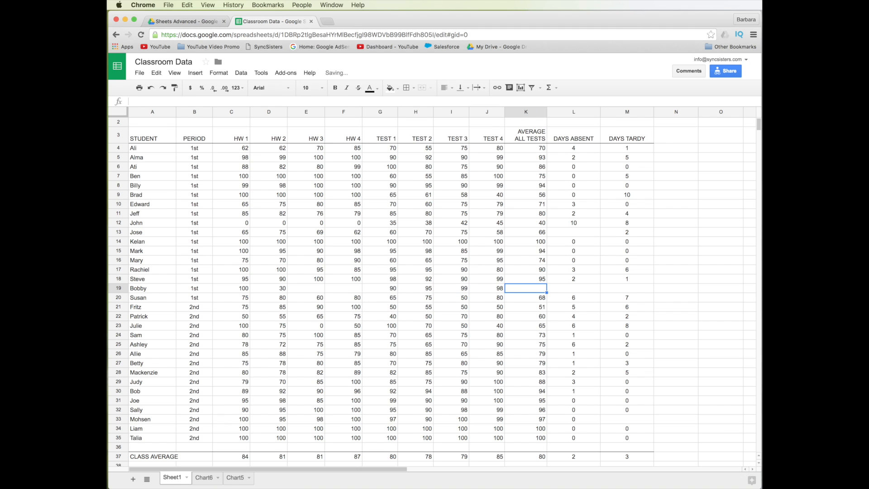
- Check the chart for the new student, review its data range in the Chart Editor's chart types, and close the editor without changes
{"action": "scroll", "coordinate": [322, 461], "scroll_direction": "down", "scroll_amount": 5}
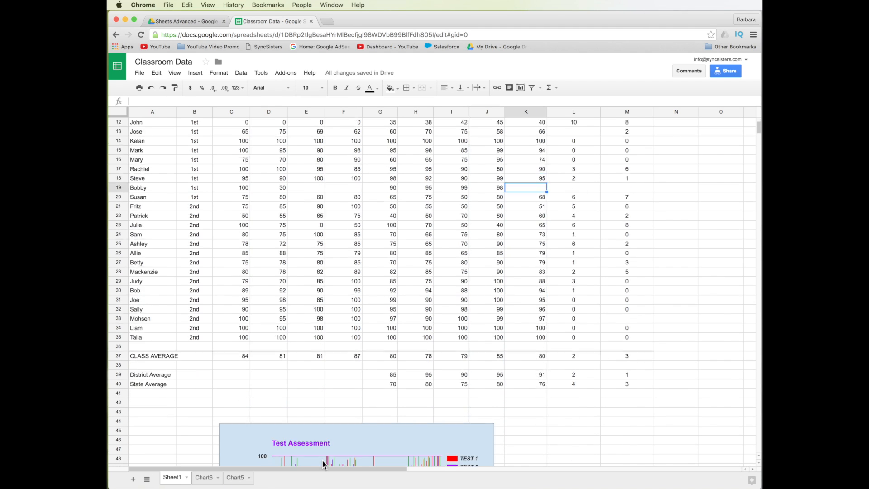
{"action": "scroll", "coordinate": [322, 460], "scroll_direction": "down", "scroll_amount": 2}
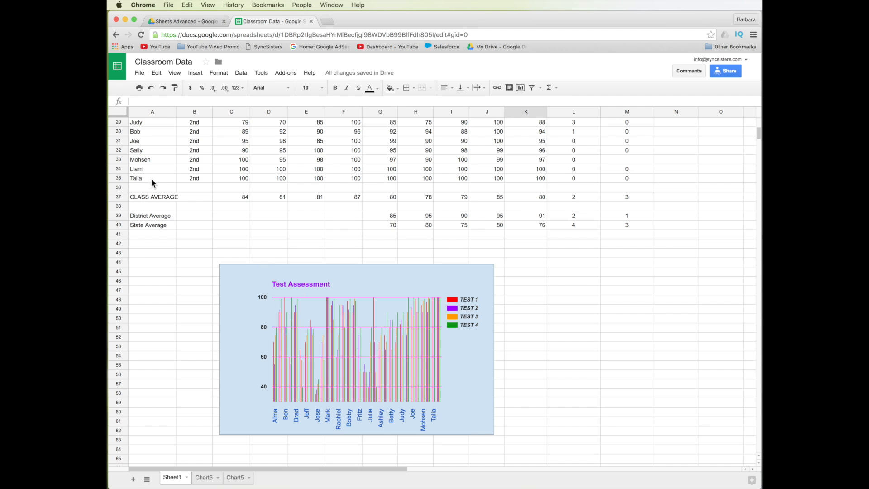
{"action": "left_click", "coordinate": [142, 186]}
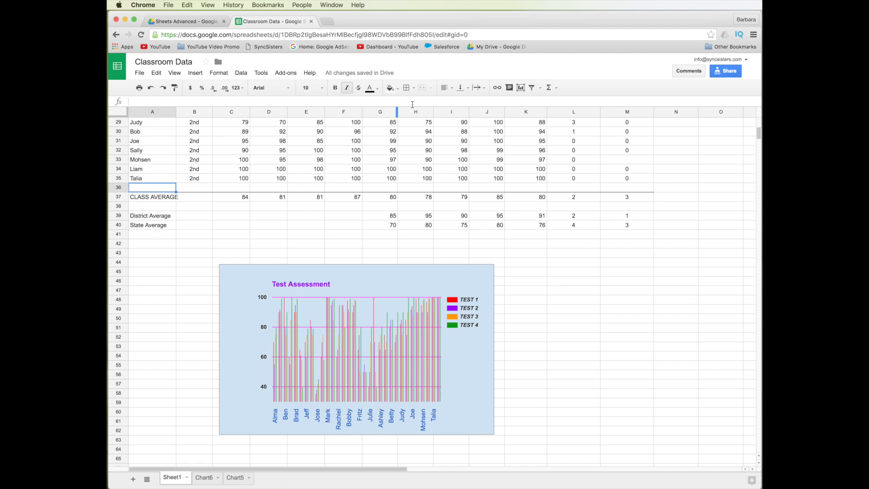
{"action": "left_click", "coordinate": [471, 274]}
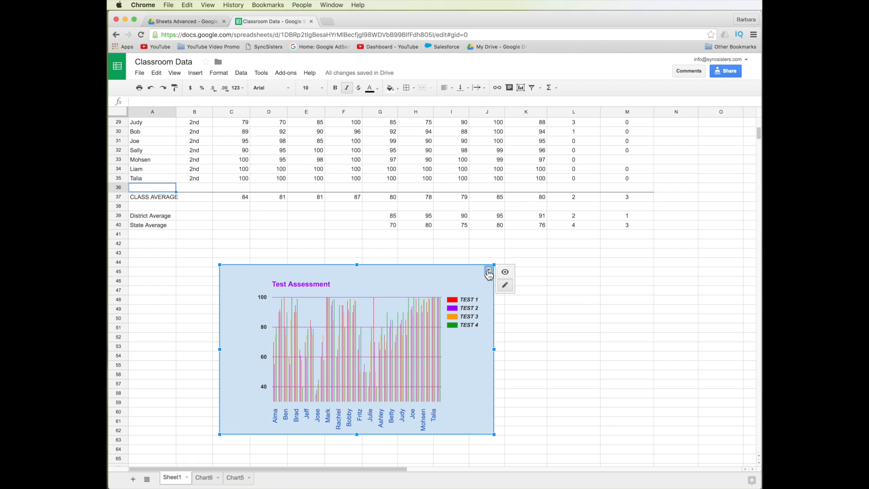
{"action": "left_click", "coordinate": [488, 271]}
{"action": "left_click", "coordinate": [457, 285]}
{"action": "left_click", "coordinate": [306, 189]}
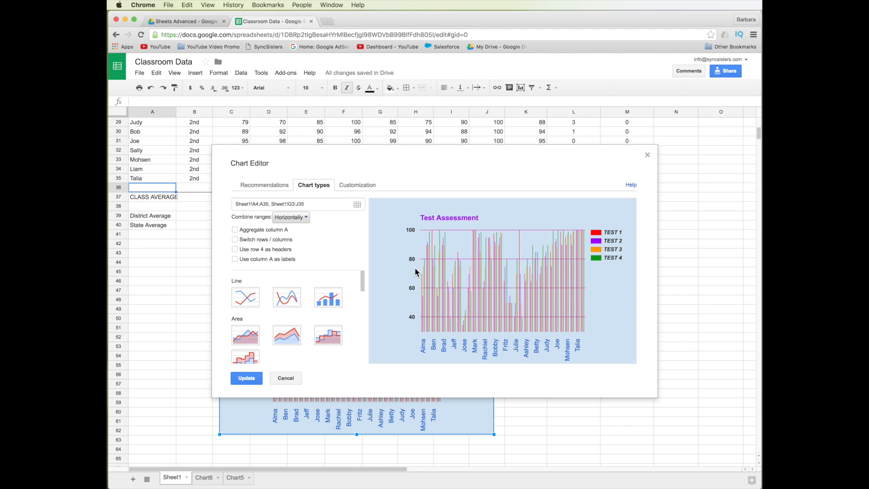
{"action": "left_click", "coordinate": [683, 317]}
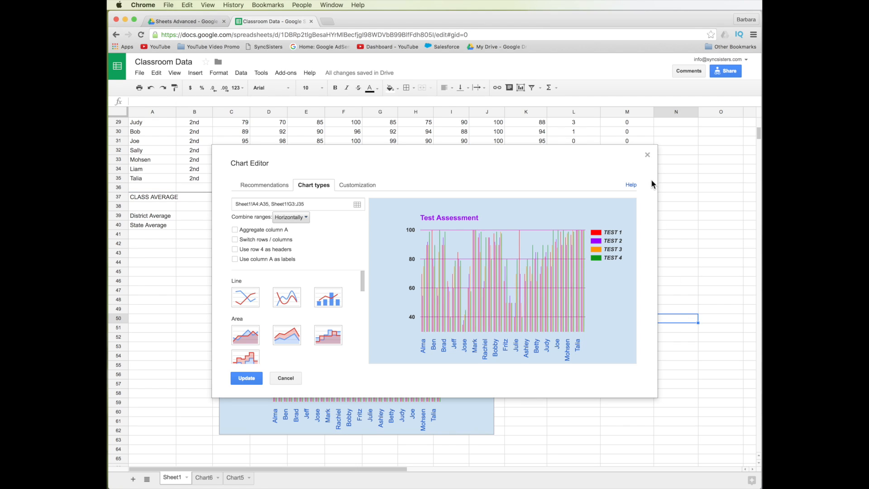
{"action": "left_click", "coordinate": [647, 155]}
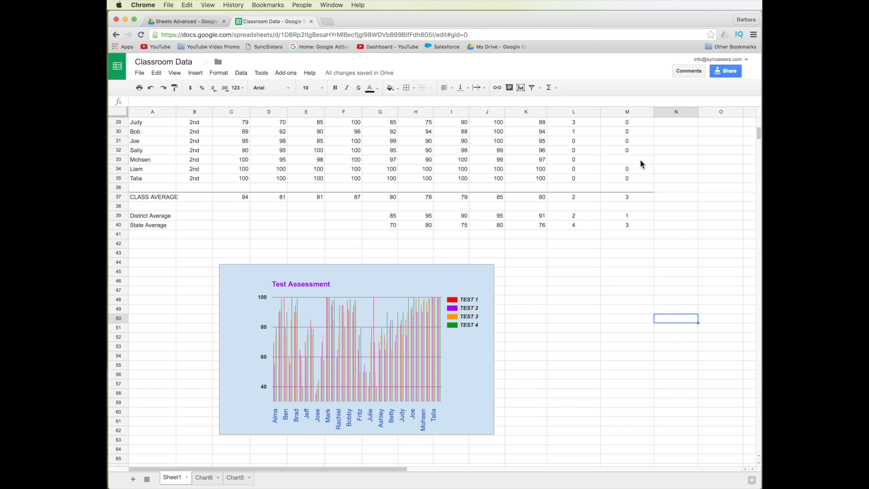
- Open the web publishing settings for the Test Assessment chart and look at the Embed and Link options
{"action": "left_click", "coordinate": [444, 281]}
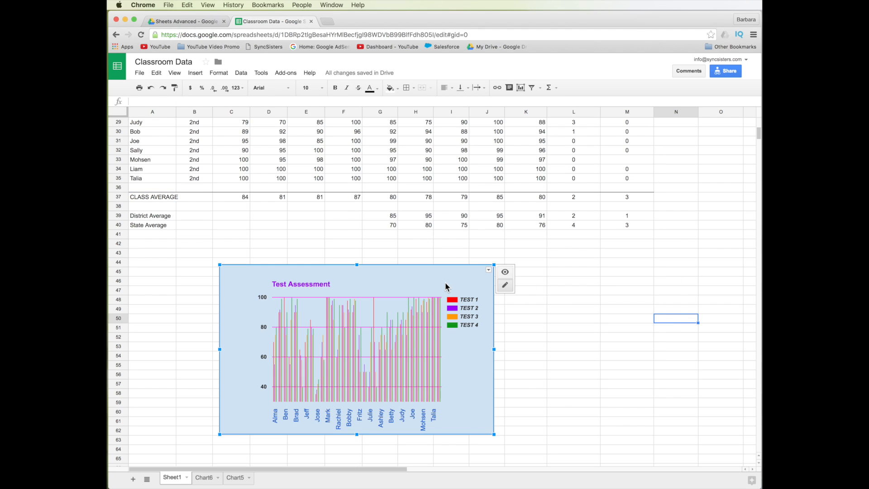
{"action": "left_click", "coordinate": [489, 271]}
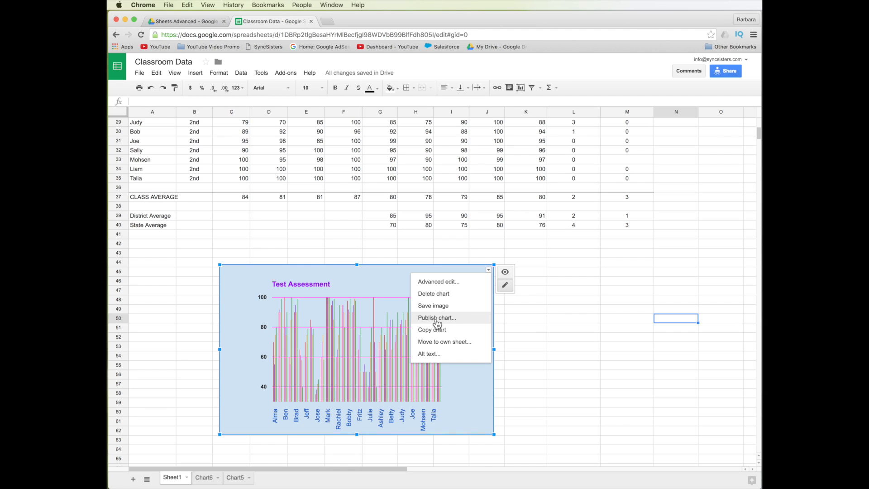
{"action": "left_click", "coordinate": [438, 319]}
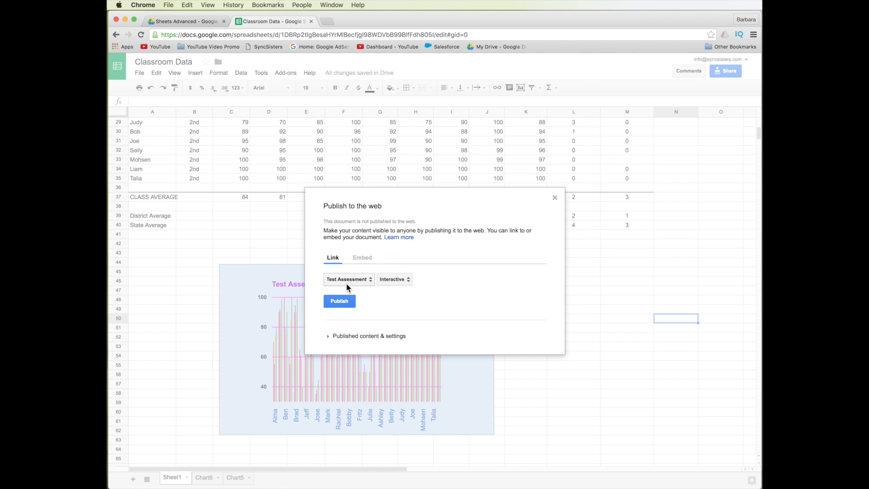
{"action": "left_click", "coordinate": [365, 261]}
{"action": "left_click", "coordinate": [332, 261]}
- Review the content and format choices for the published link, keeping Test Assessment and Interactive, and close the settings without publishing
{"action": "left_click", "coordinate": [362, 279]}
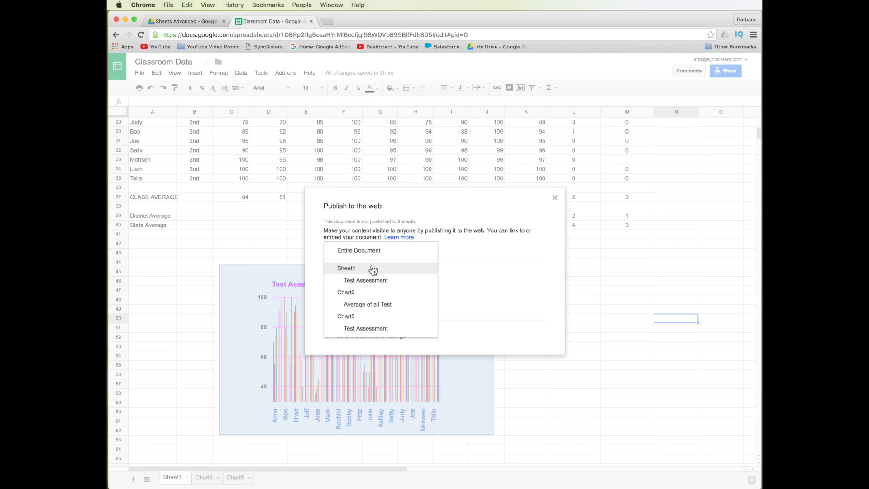
{"action": "left_click", "coordinate": [375, 280]}
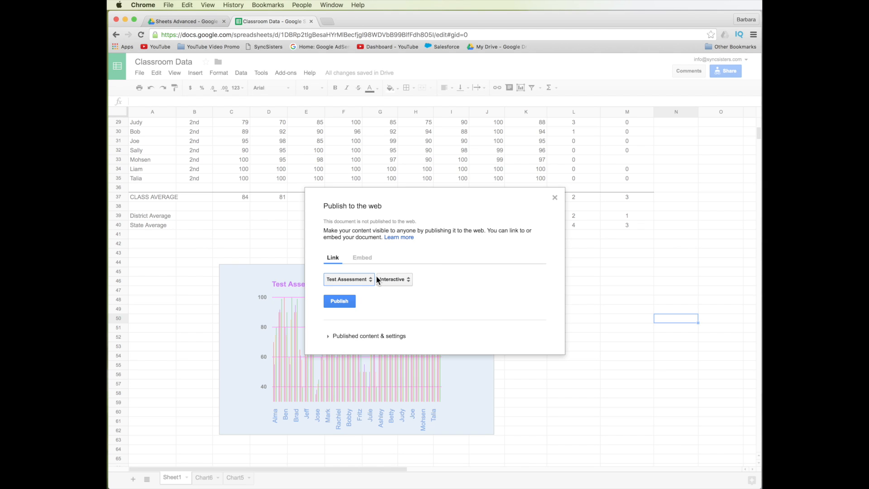
{"action": "left_click", "coordinate": [400, 280]}
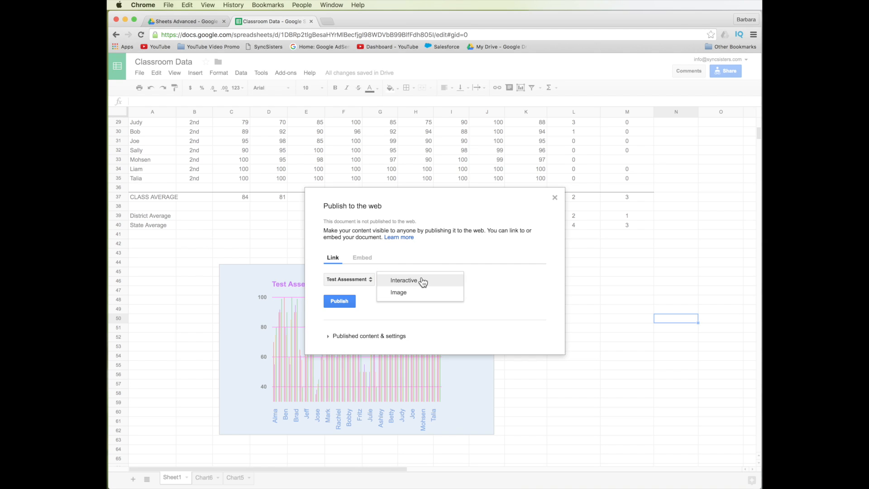
{"action": "left_click", "coordinate": [423, 281]}
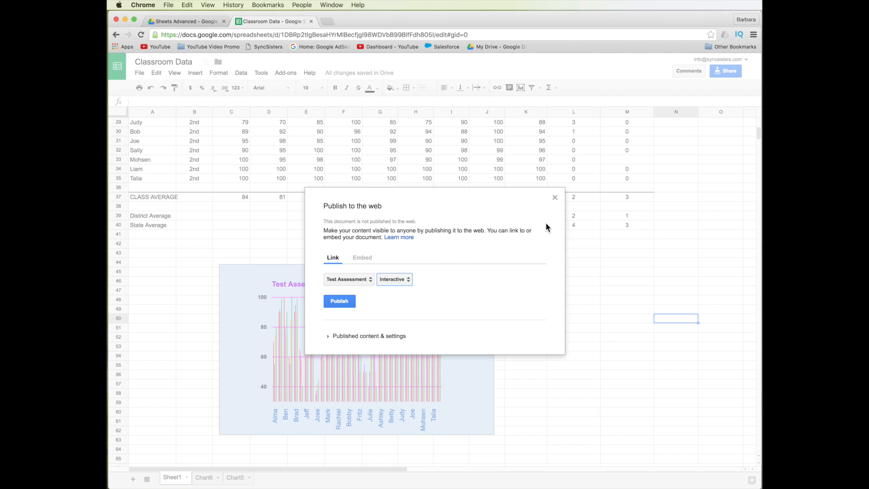
{"action": "left_click", "coordinate": [556, 199]}
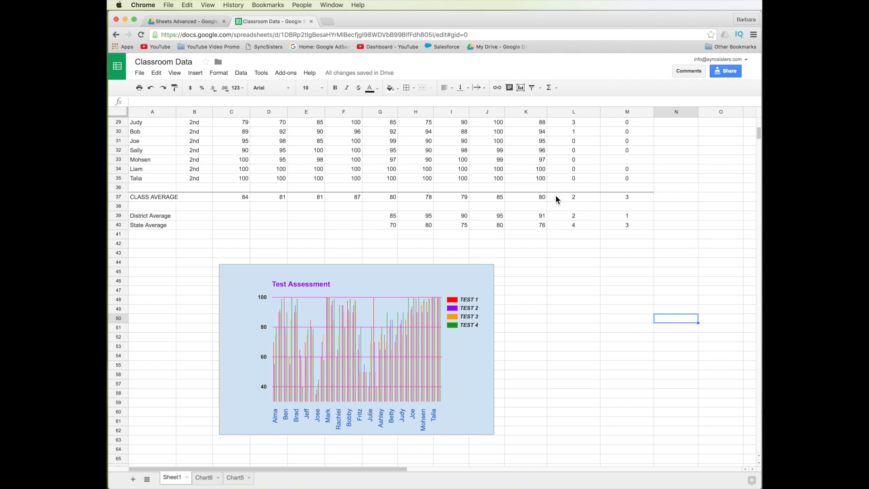
- Copy the Test Assessment chart on Sheet1
{"action": "left_click", "coordinate": [471, 283]}
{"action": "left_click", "coordinate": [488, 271]}
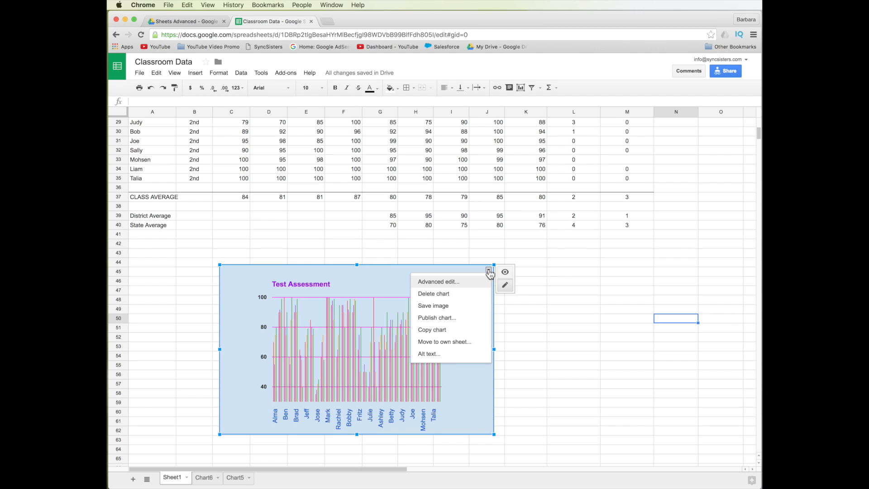
{"action": "left_click", "coordinate": [445, 331]}
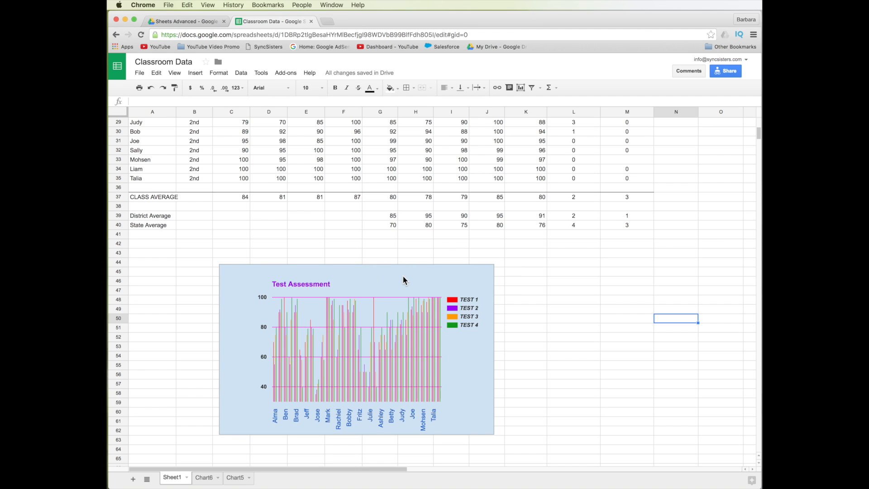
- Move the Test Assessment chart from Sheet1 to its own sheet
{"action": "left_click", "coordinate": [465, 271]}
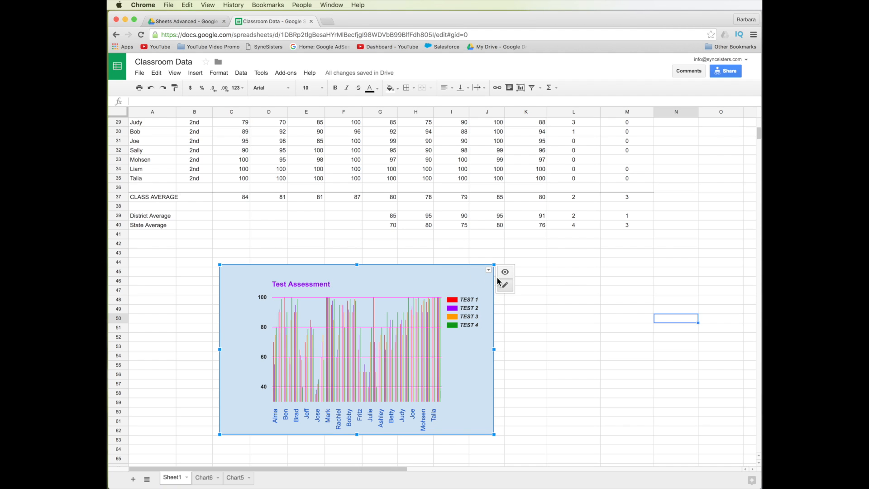
{"action": "left_click", "coordinate": [488, 270]}
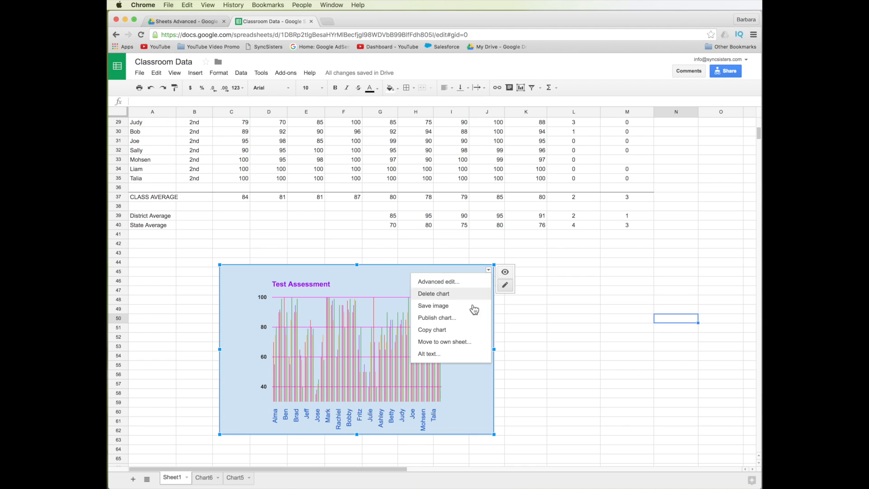
{"action": "left_click", "coordinate": [452, 343]}
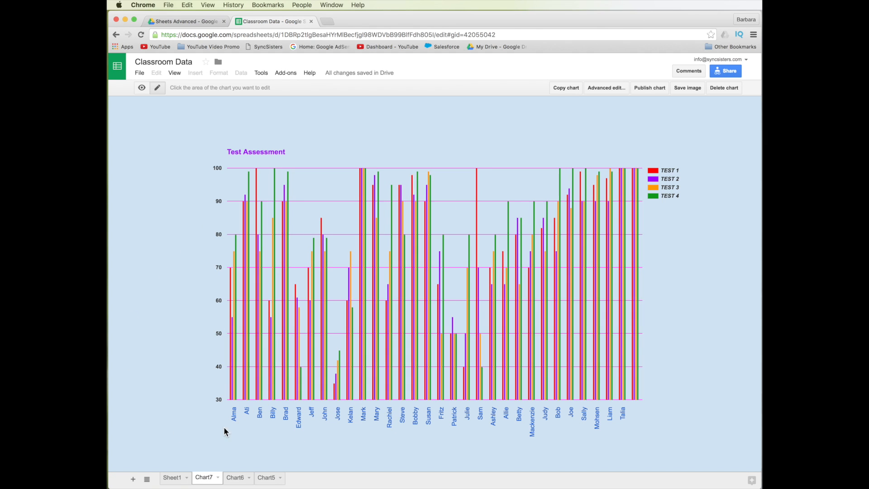
- Look over the chart on its new sheet and compare it with the contents of Sheet1, Chart6 and Chart5
{"action": "left_click", "coordinate": [616, 255]}
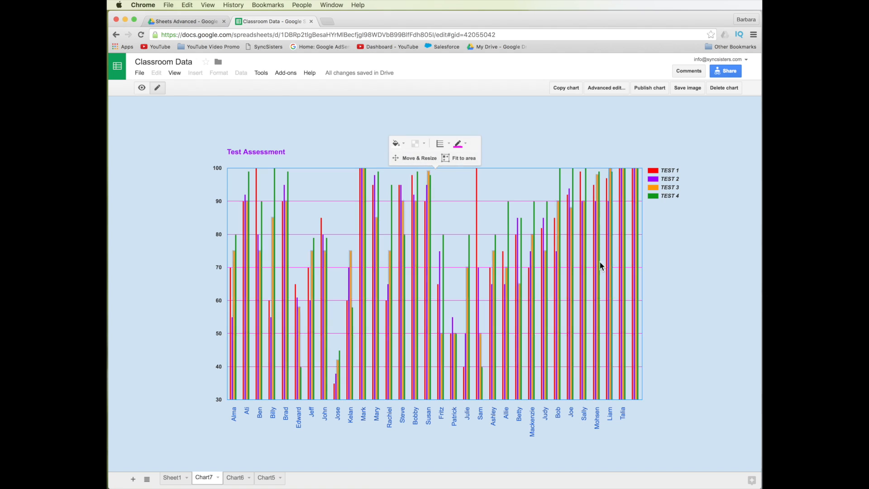
{"action": "left_click", "coordinate": [579, 134]}
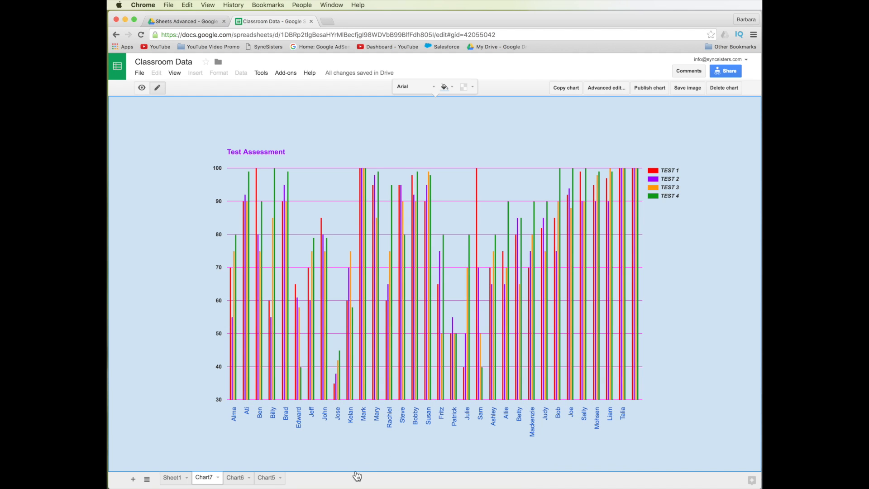
{"action": "left_click", "coordinate": [179, 479]}
{"action": "left_click", "coordinate": [204, 479]}
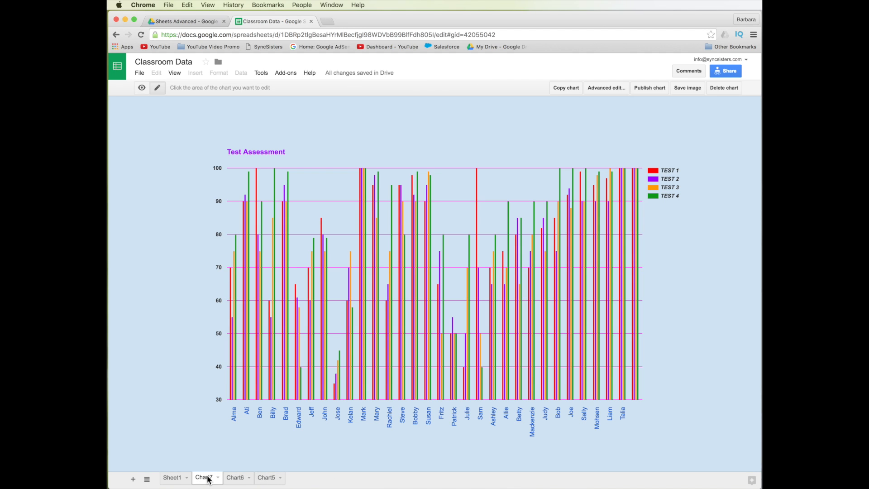
{"action": "left_click", "coordinate": [236, 478]}
{"action": "left_click", "coordinate": [267, 478]}
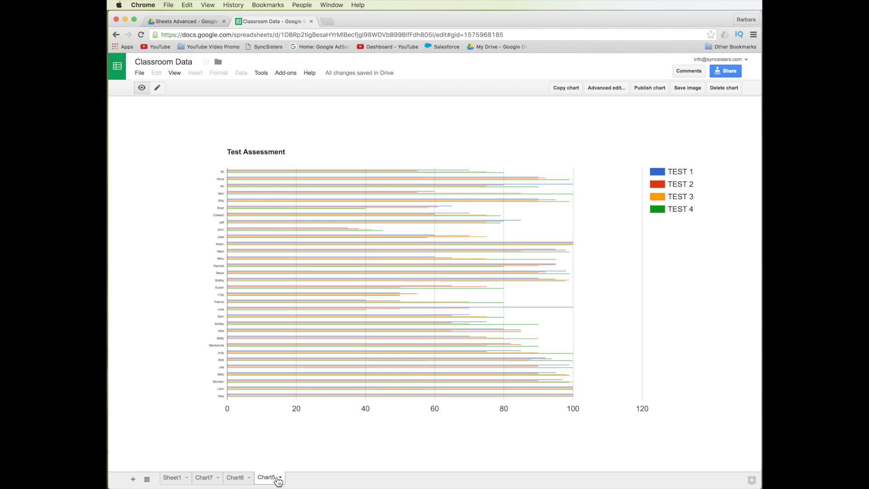
{"action": "left_click", "coordinate": [237, 479]}
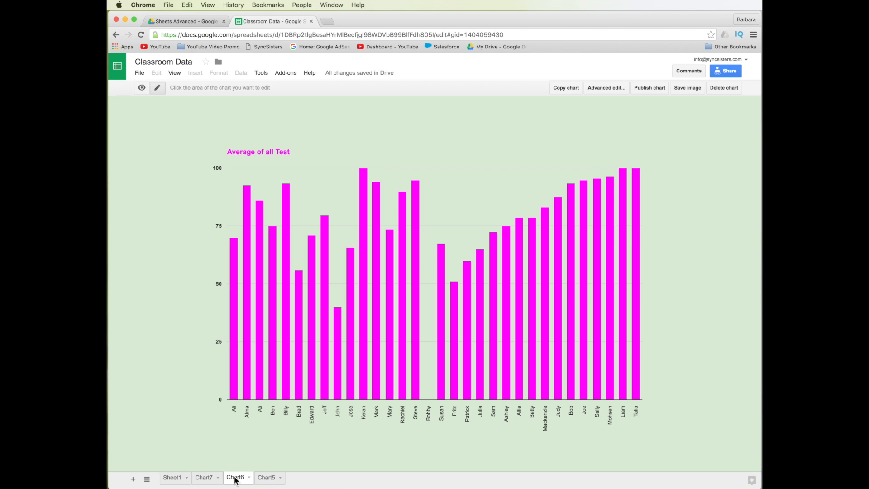
- Rename the new chart sheet, Chart7, as Test Assessment
{"action": "left_click", "coordinate": [204, 478]}
{"action": "double_click", "coordinate": [204, 478]}
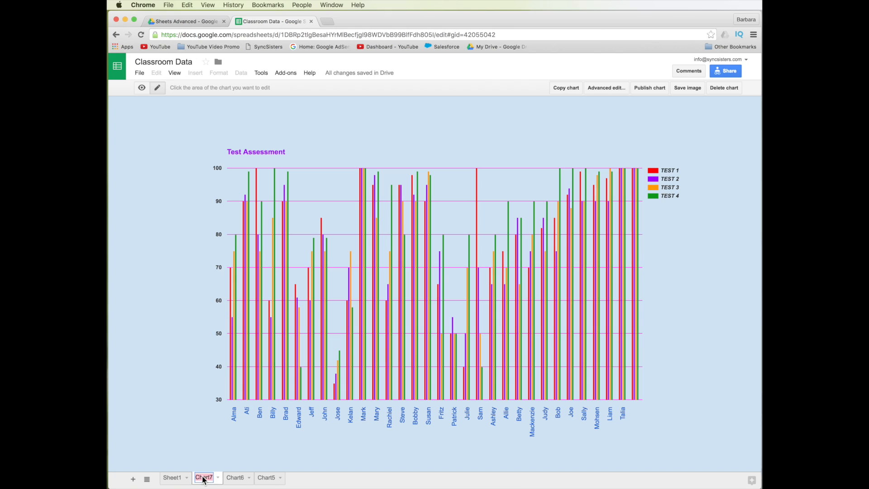
{"action": "type", "text": "Test Assessment"}
{"action": "key", "text": "Return"}
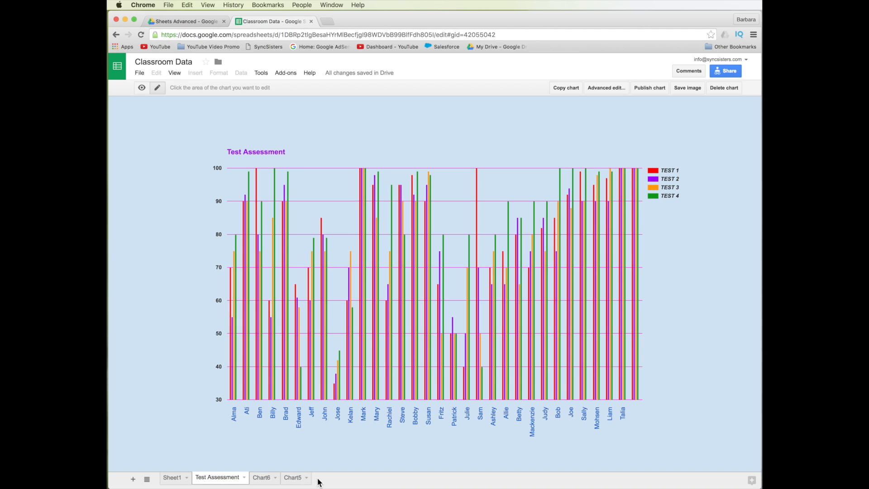
- View the Chart6, Chart5 and Sheet1 sheets and return to the Test Assessment sheet
{"action": "left_click", "coordinate": [263, 481]}
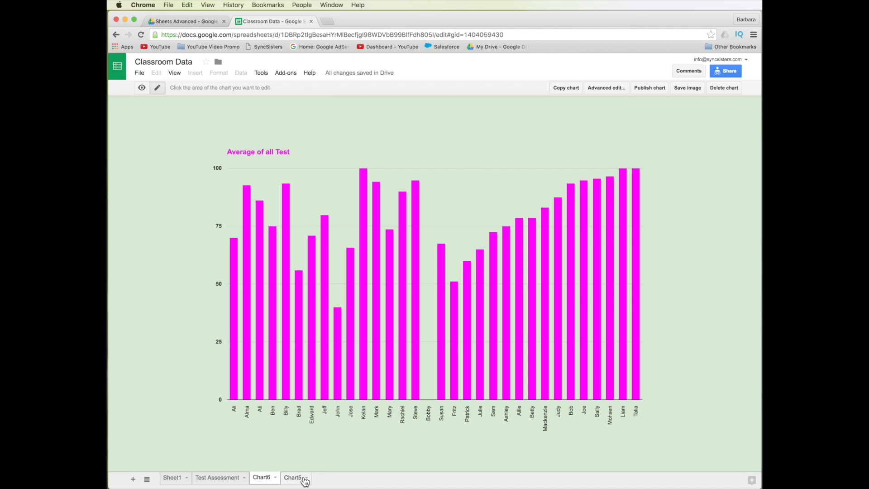
{"action": "left_click", "coordinate": [301, 481]}
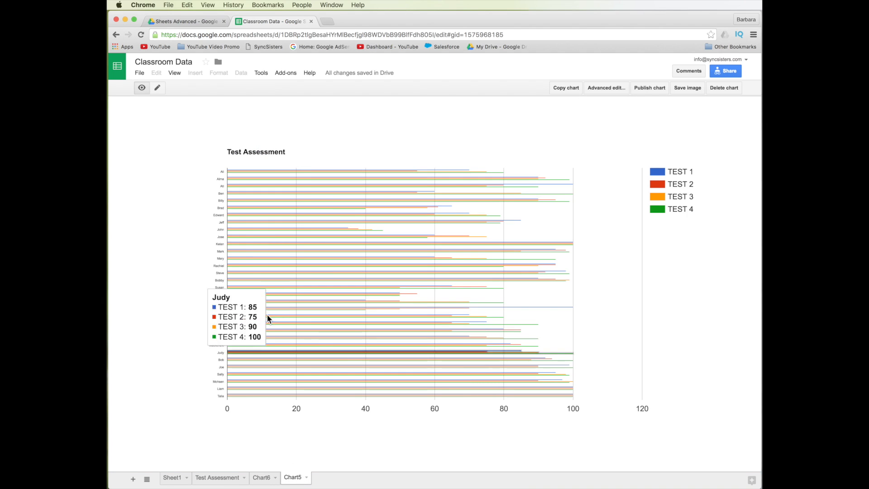
{"action": "left_click", "coordinate": [177, 482]}
{"action": "left_click", "coordinate": [217, 479]}
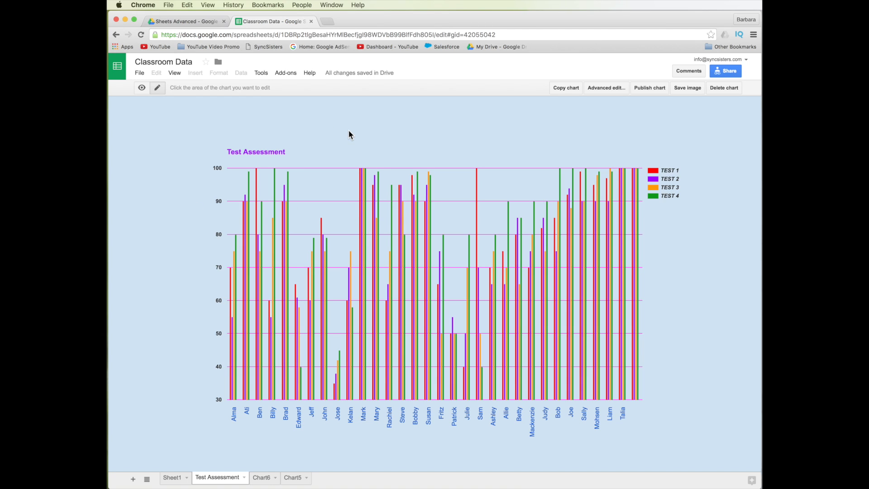
- Review the chart sheet's view and edit modes, advanced editing options and web publishing settings, leaving the chart unchanged and unpublished
{"action": "left_click", "coordinate": [142, 87]}
{"action": "left_click", "coordinate": [156, 88]}
{"action": "left_click", "coordinate": [615, 90]}
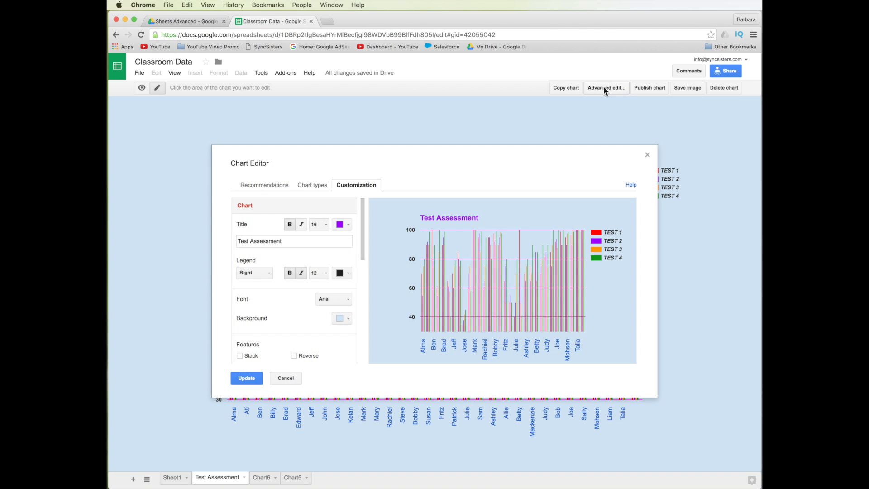
{"action": "left_click", "coordinate": [647, 155]}
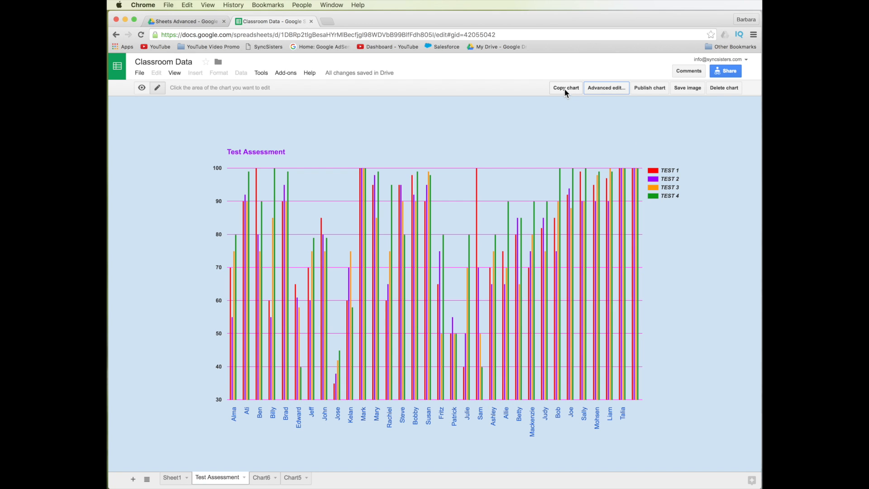
{"action": "left_click", "coordinate": [661, 89]}
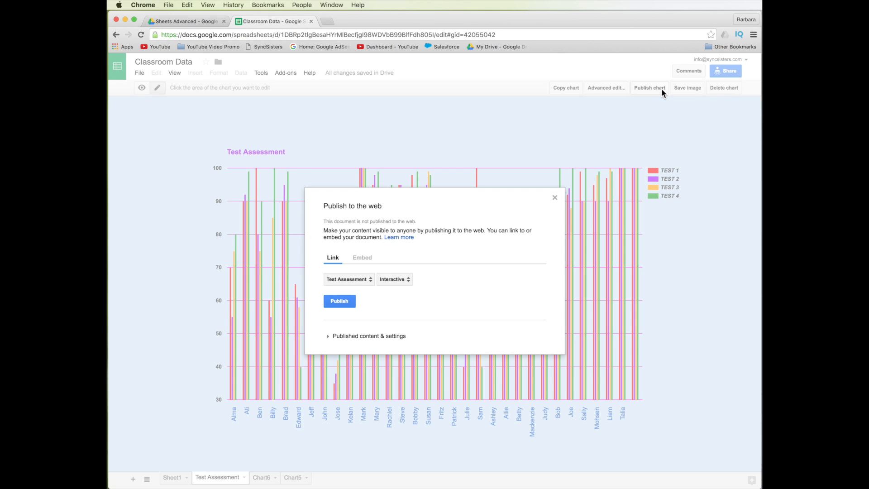
{"action": "left_click", "coordinate": [554, 198]}
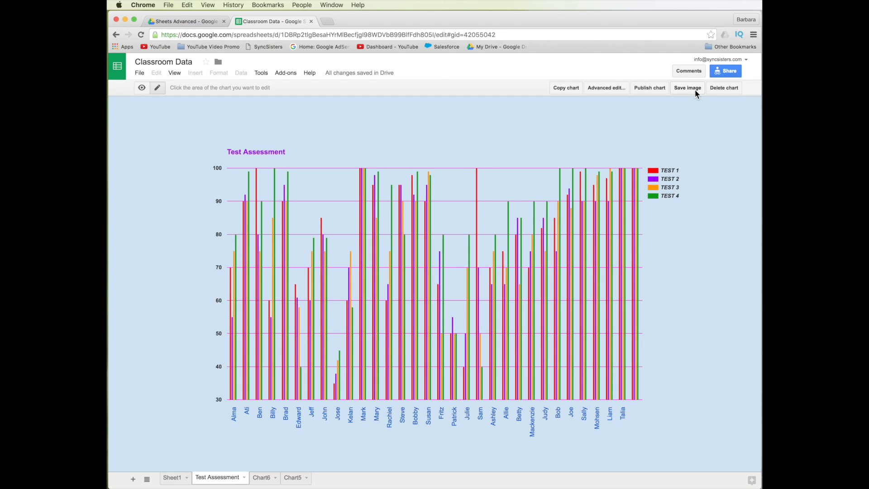